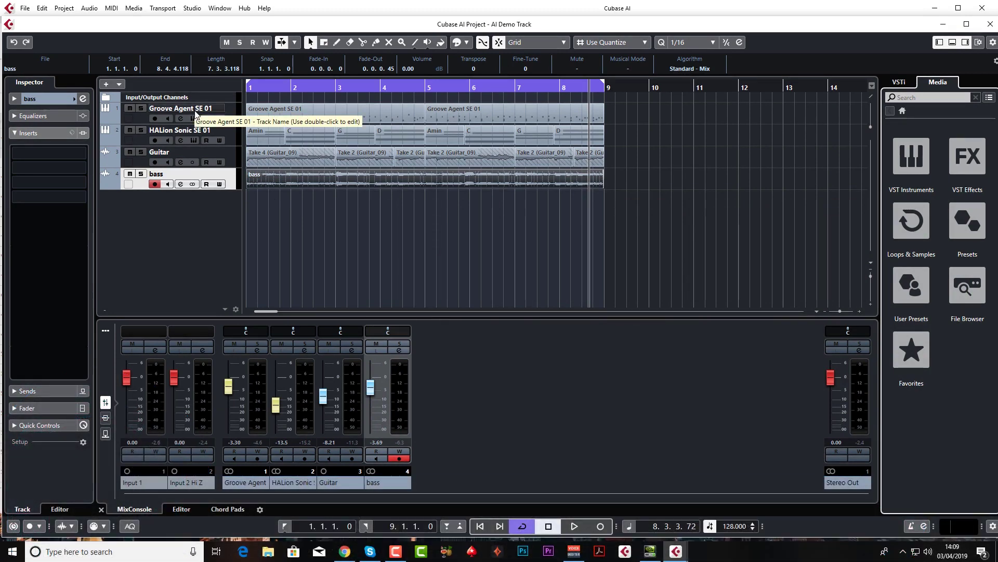
Give the Groove Agent SE 01 track a red colour and the name 'Drums'
click(113, 115)
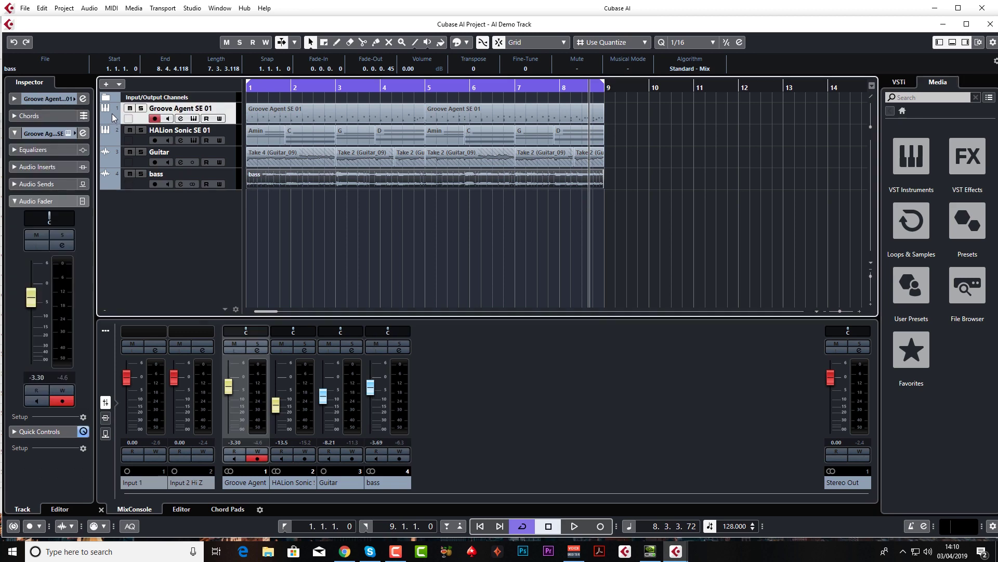
click(111, 113)
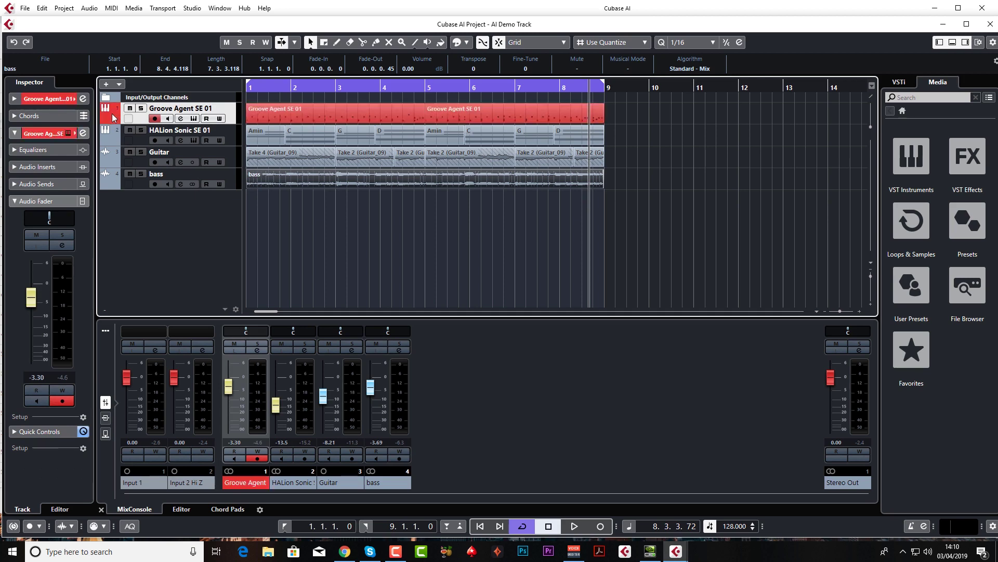
double_click(162, 108)
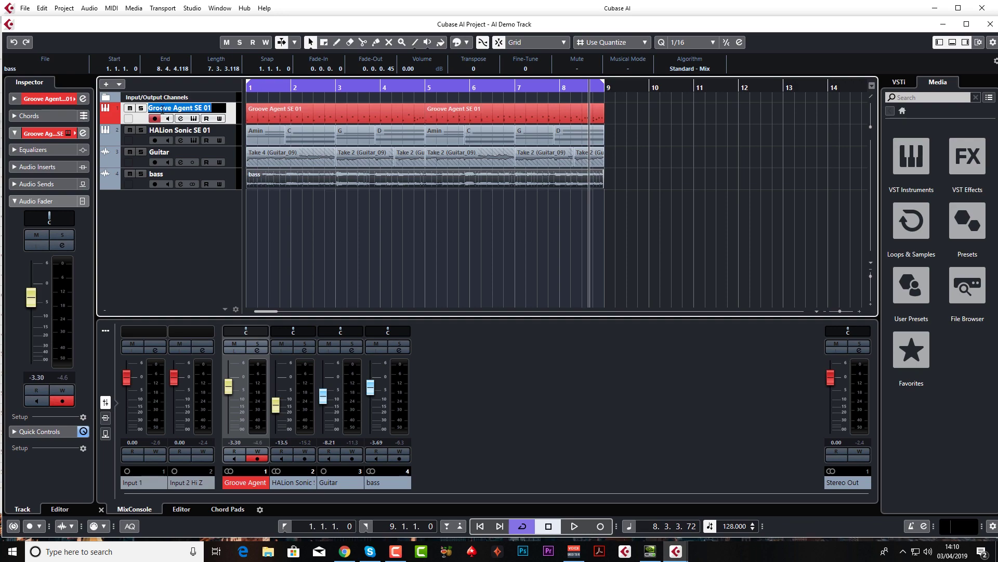
text(Drums)
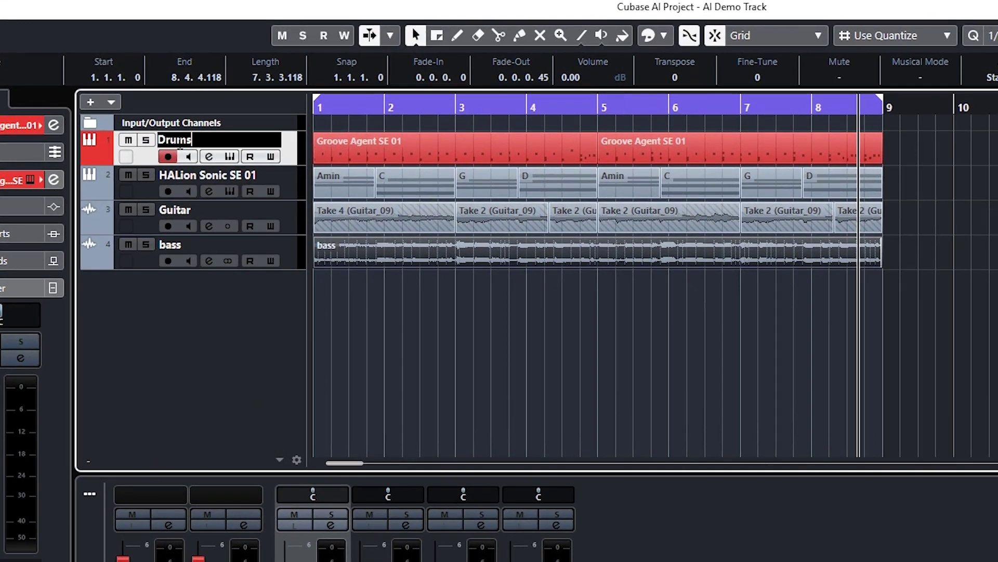
key(Return)
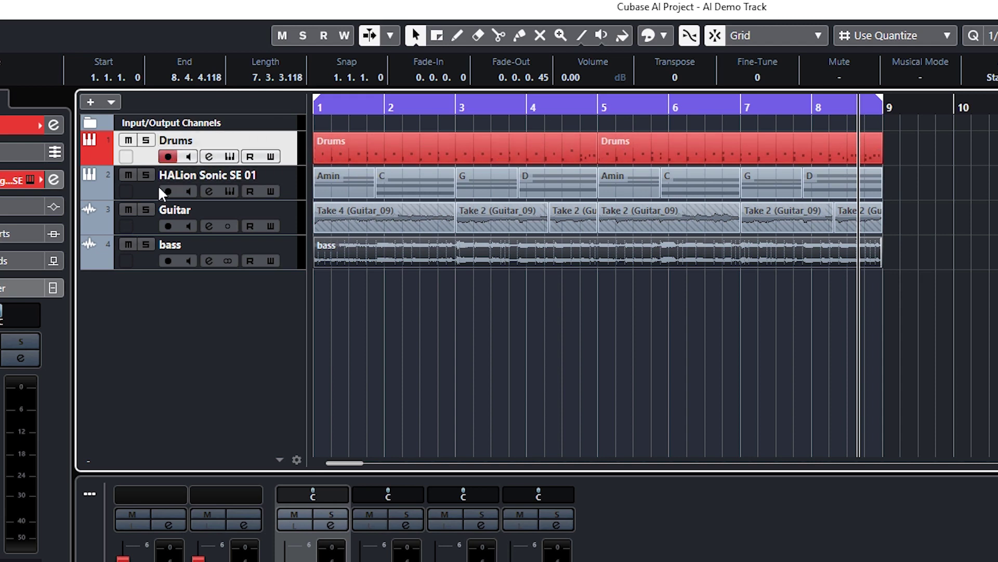
Colour the HALion Sonic SE 01 track yellow from the colour swatches
click(132, 185)
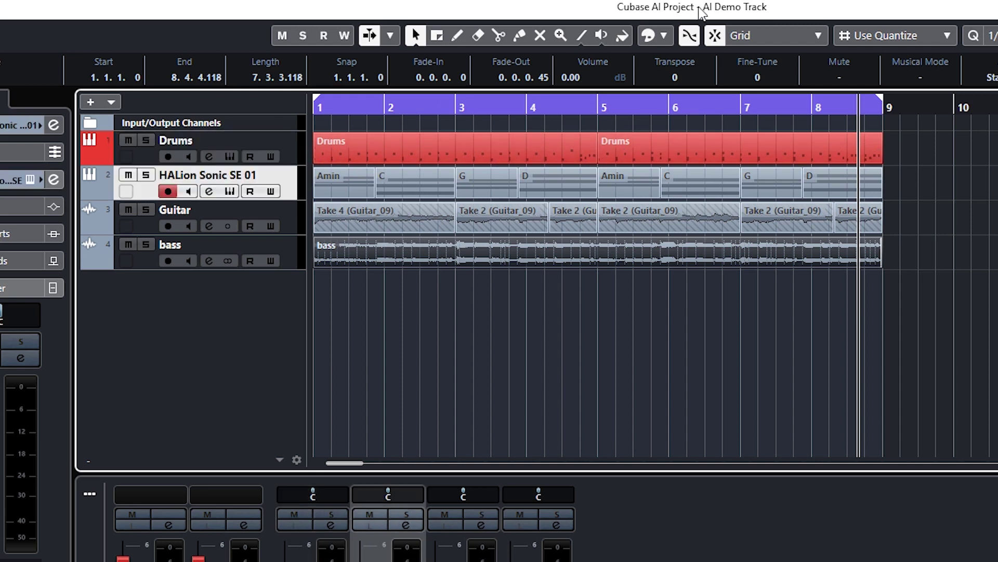
click(661, 35)
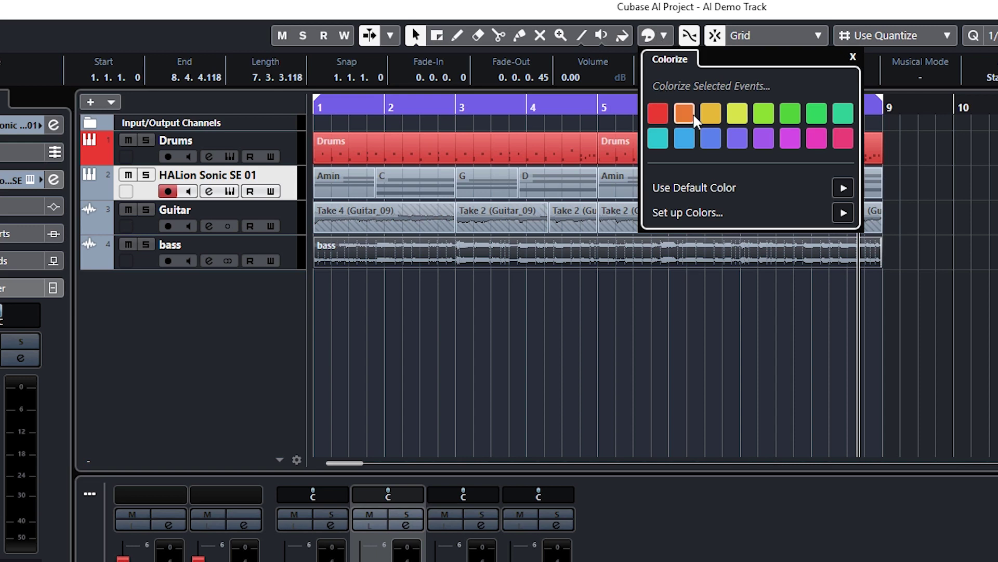
click(716, 115)
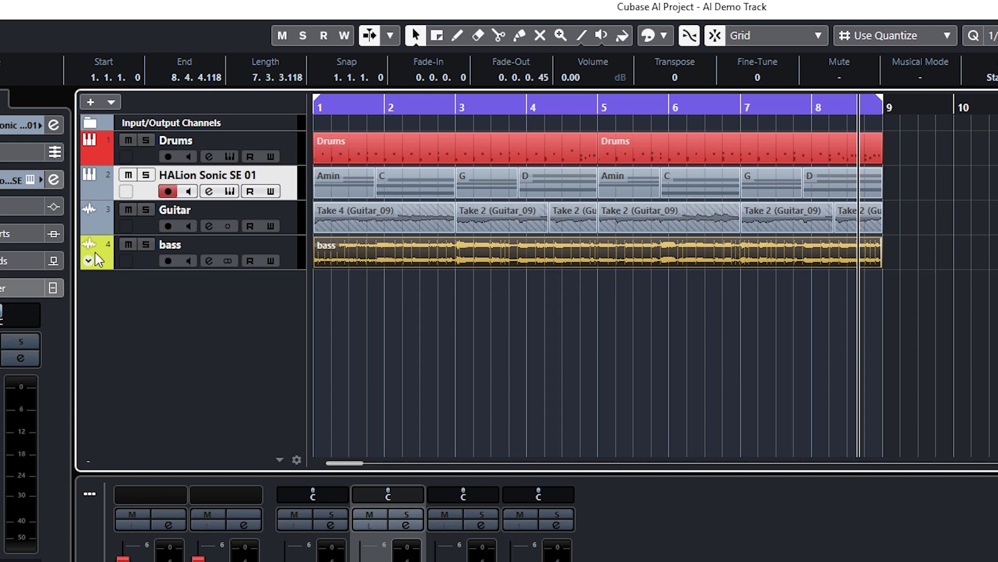
Colour the C part at bar 6 violet
click(687, 182)
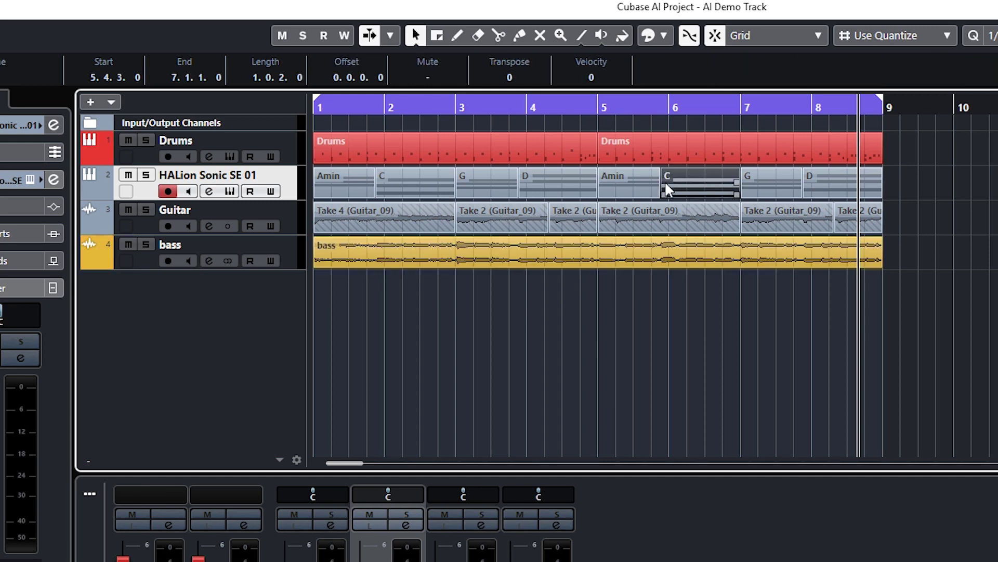
click(663, 36)
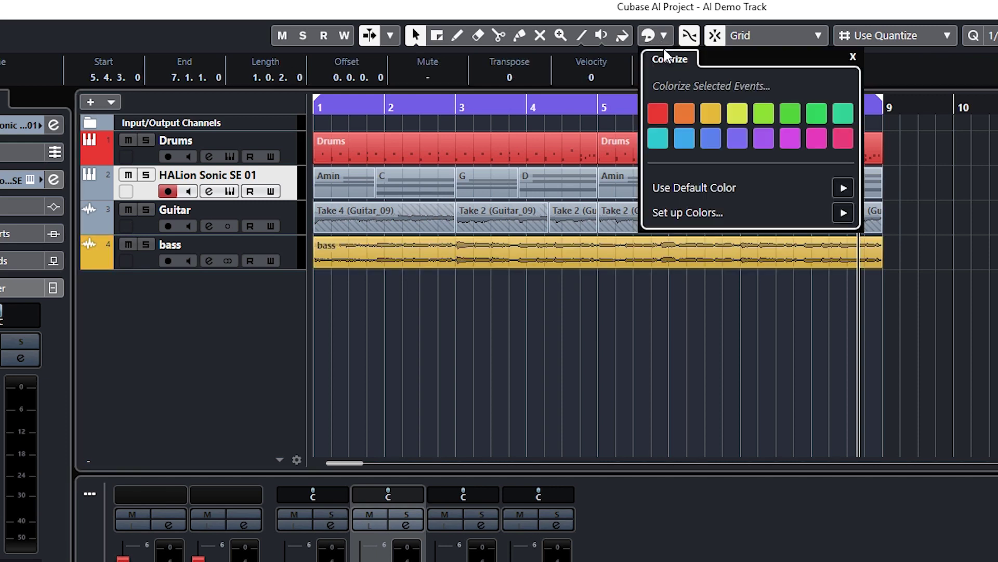
click(711, 140)
click(664, 35)
click(765, 139)
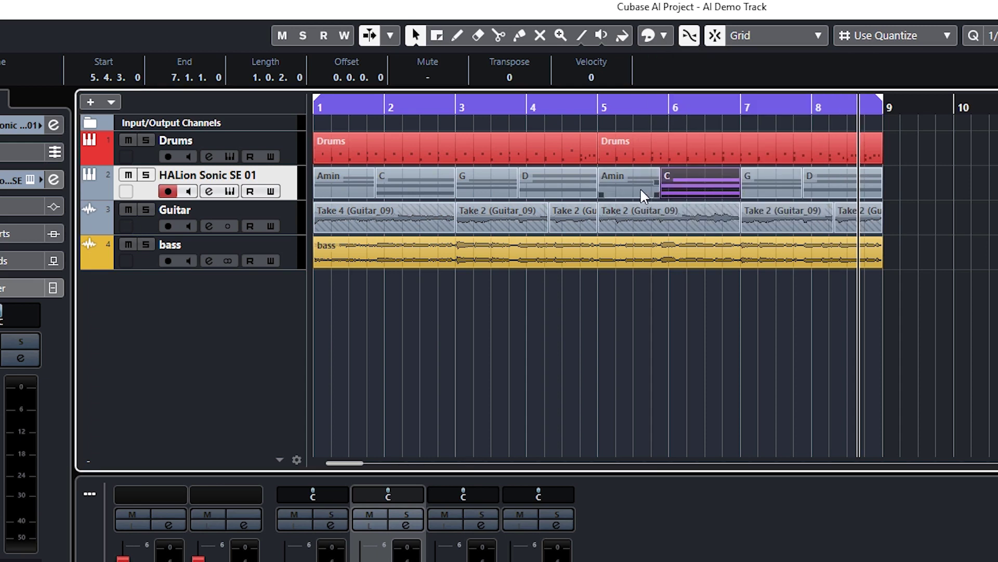
Colour the Amin part at bar 5 violet, then select the bass part
click(626, 184)
click(663, 35)
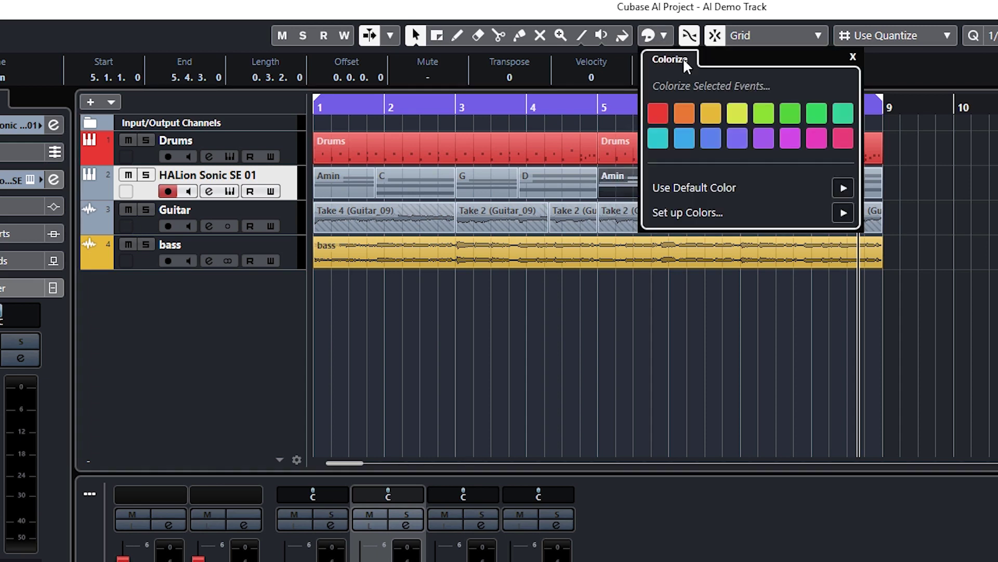
click(735, 139)
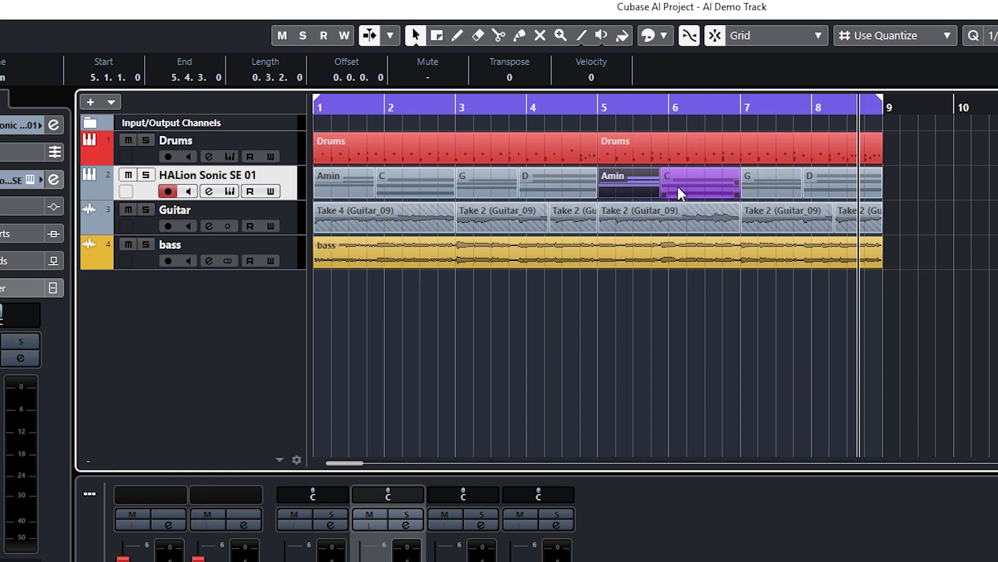
click(471, 252)
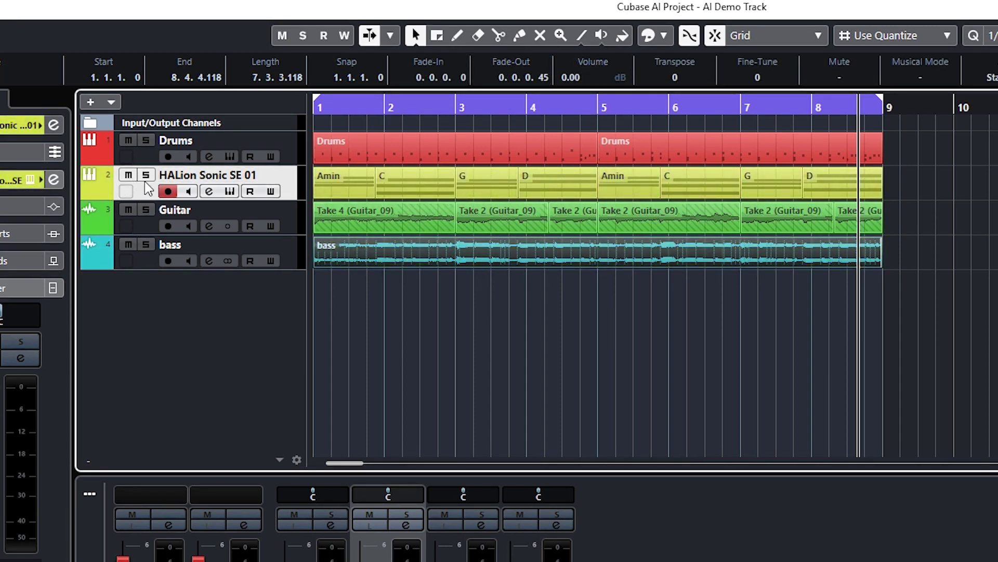
Rename the HALion Sonic SE 01 track to 'Piano' and the bass track to 'Bass'
double_click(208, 173)
text(Piano)
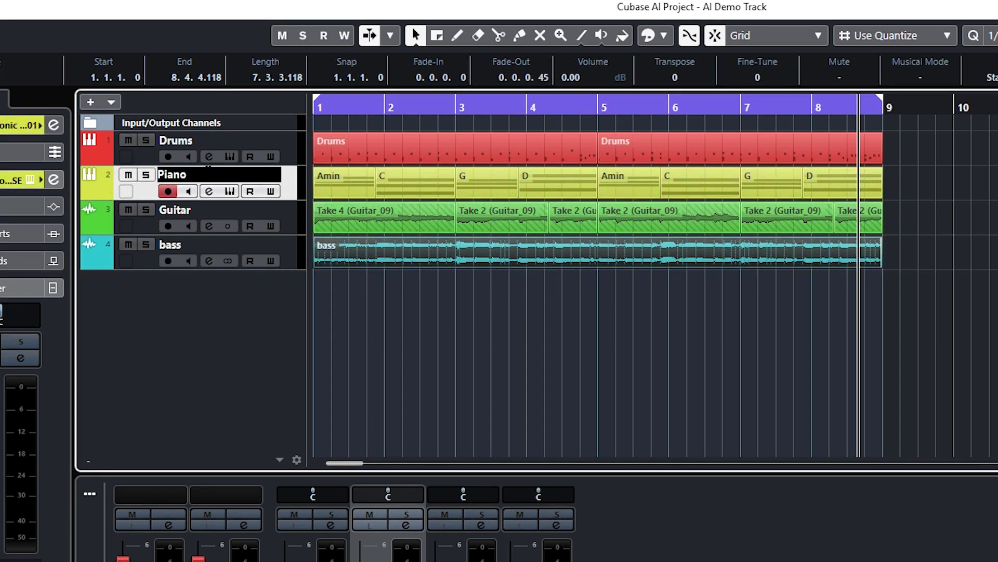
key(Return)
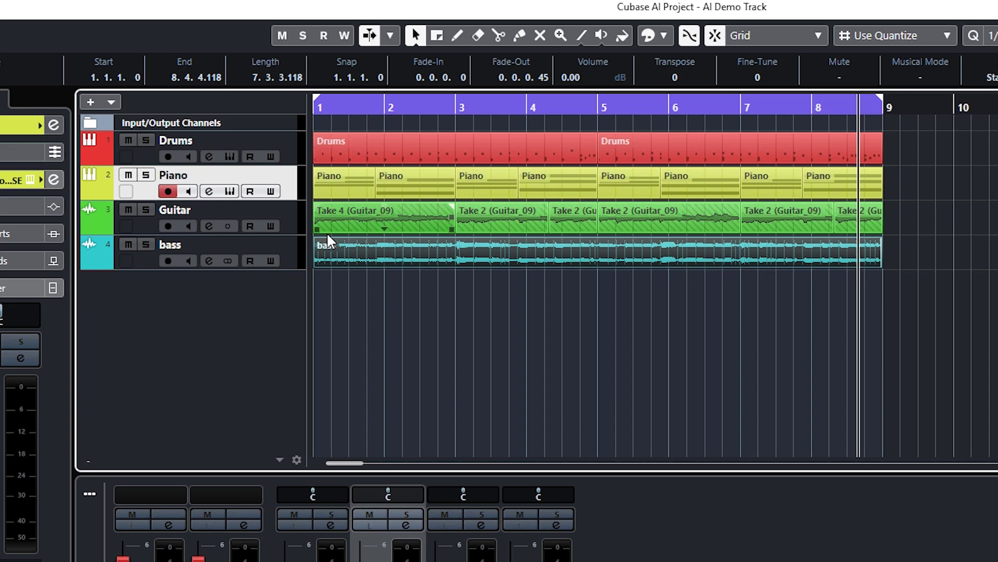
double_click(181, 244)
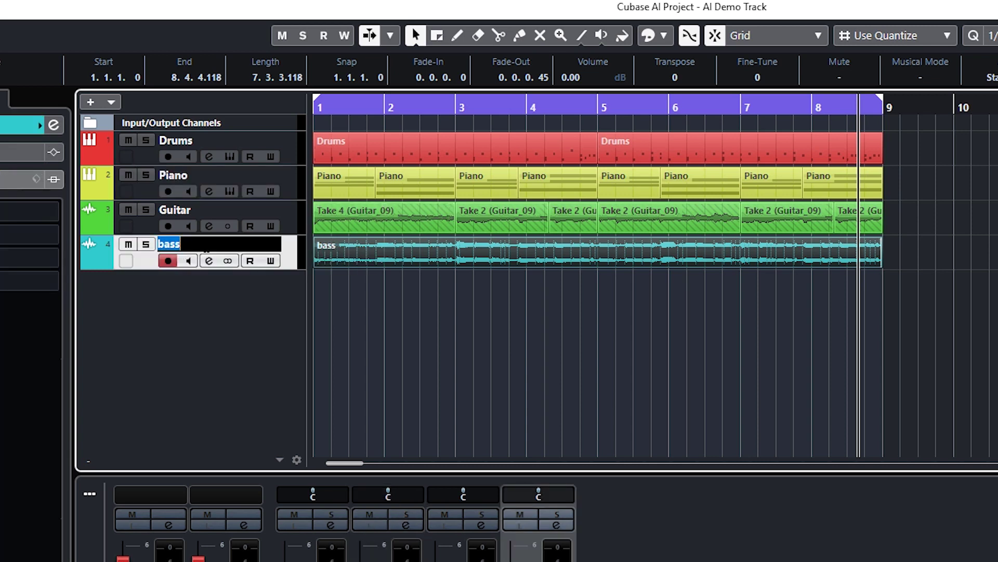
text(Bass)
key(Return)
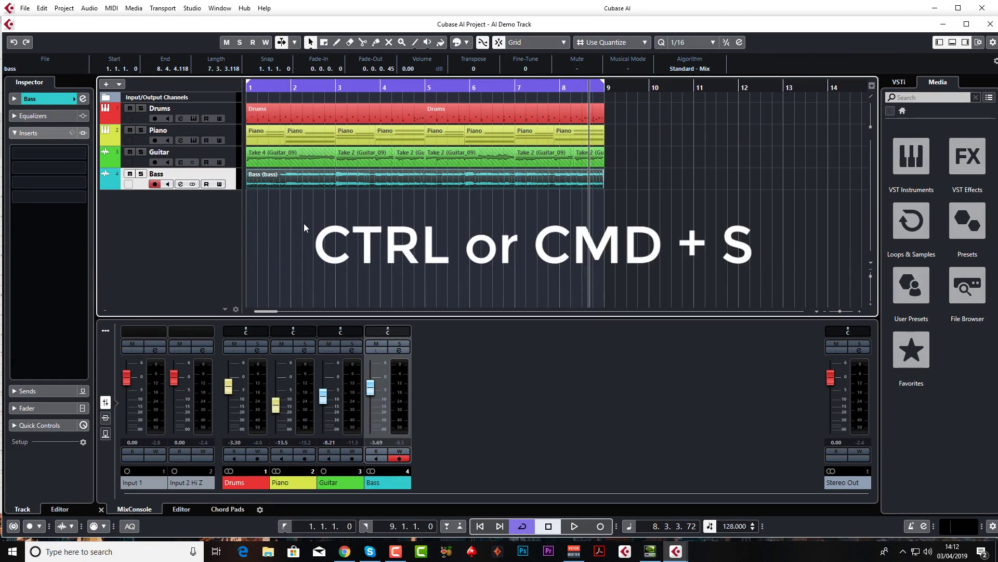
Save the project from the File menu and start playback from bar 1
click(25, 8)
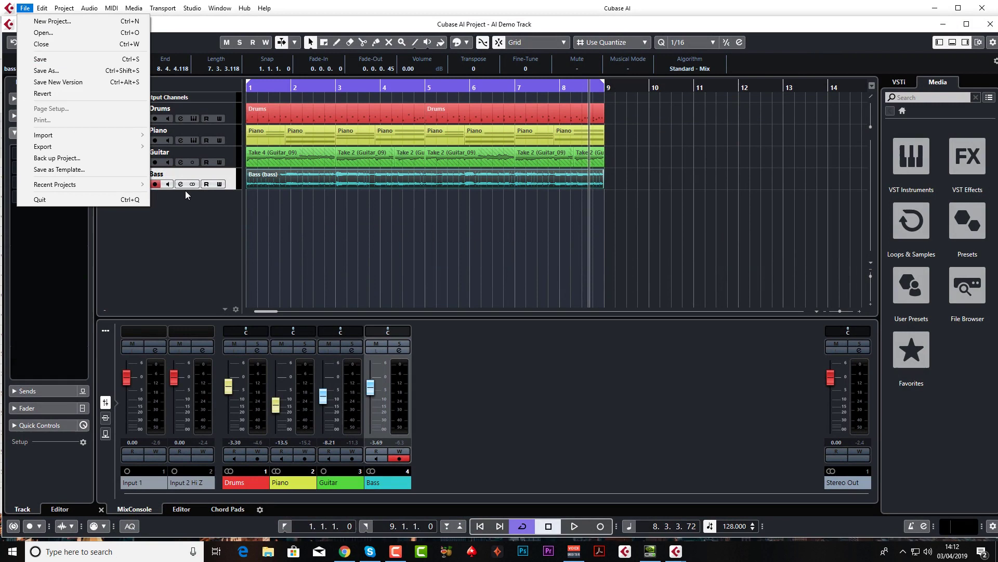
click(313, 163)
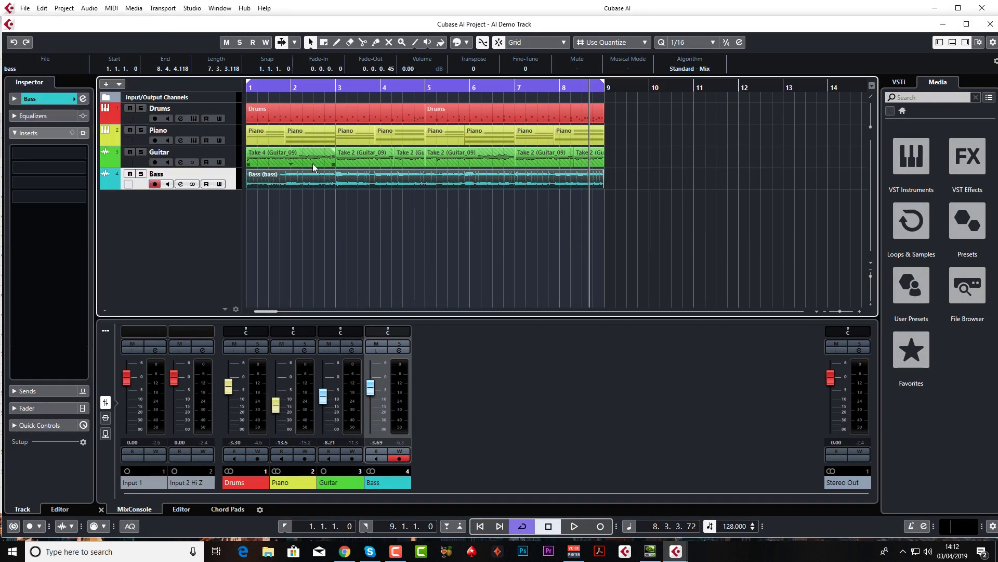
key(Home)
key(space)
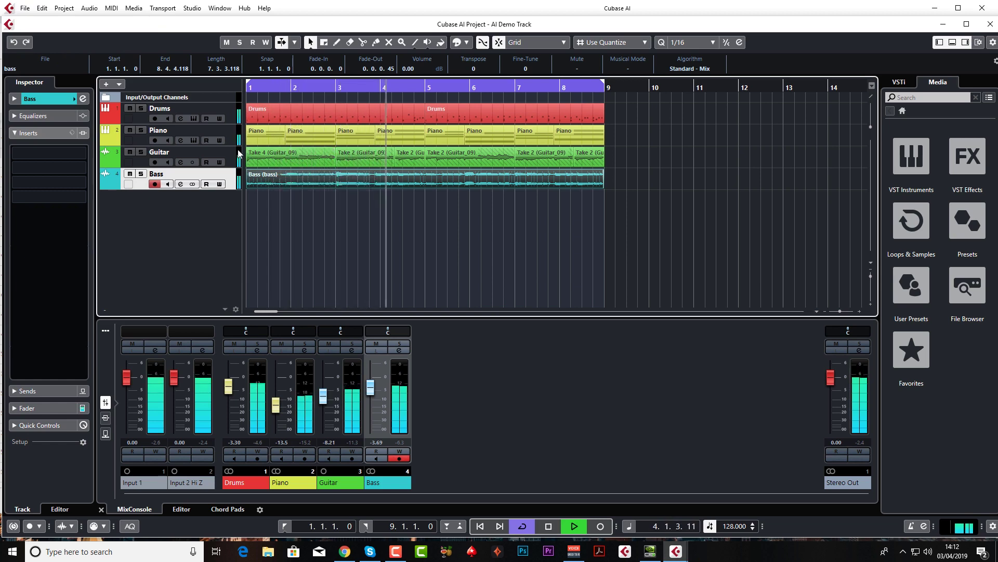
Lower the Guitar fader to -9.88 dB and the Bass fader to -4.97 dB, then stop playback
click(324, 379)
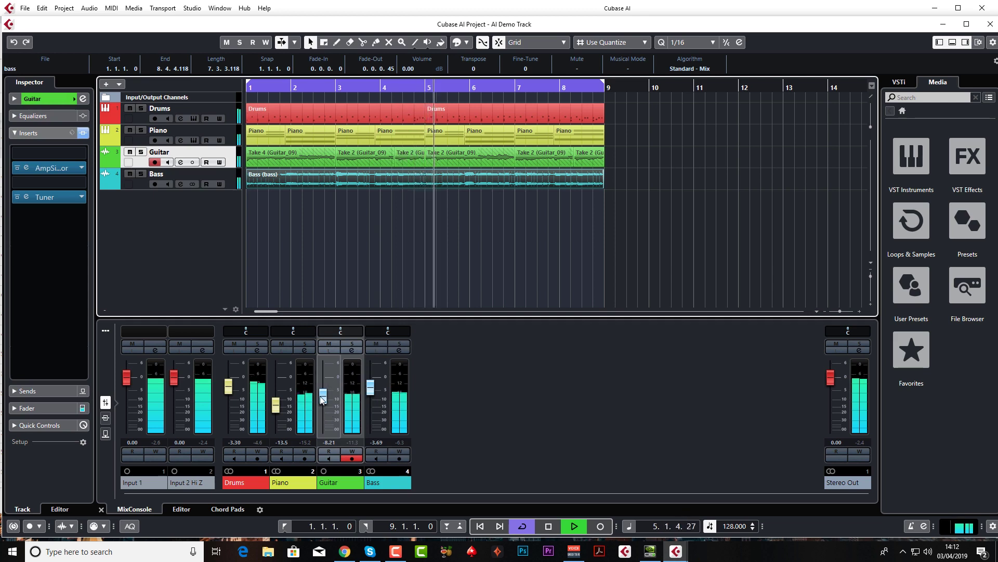
drag(320, 396, 370, 395)
click(336, 400)
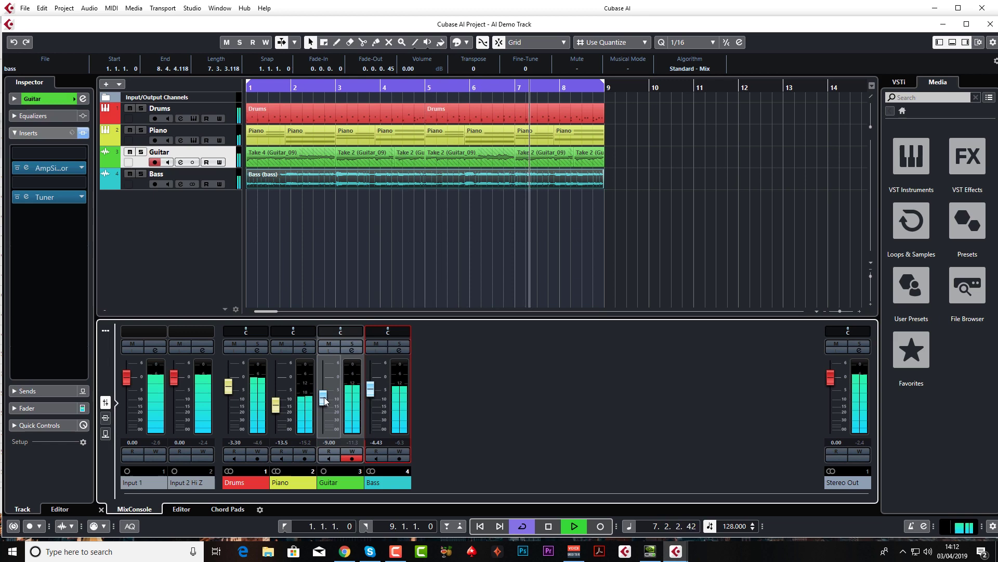
drag(372, 394, 372, 397)
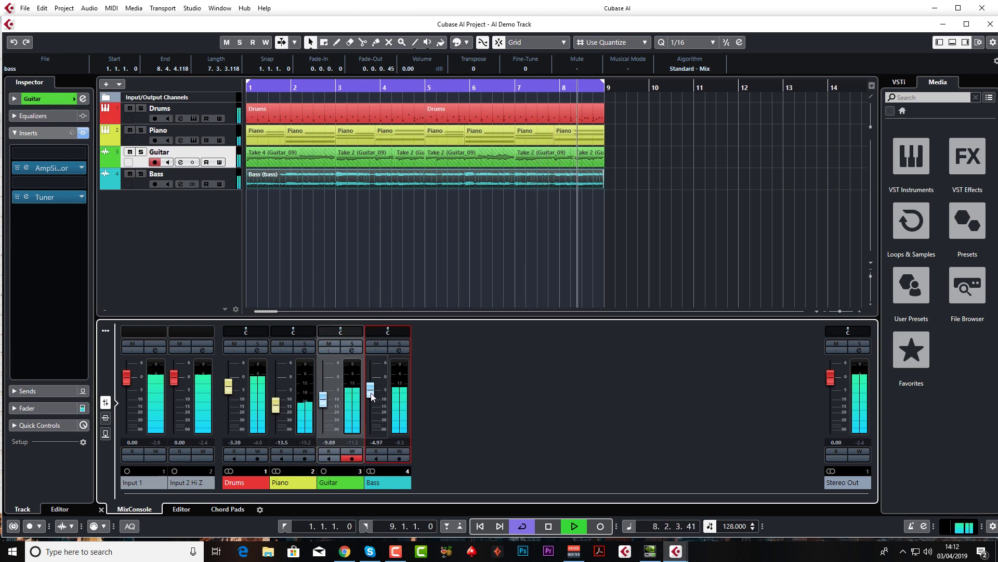
key(space)
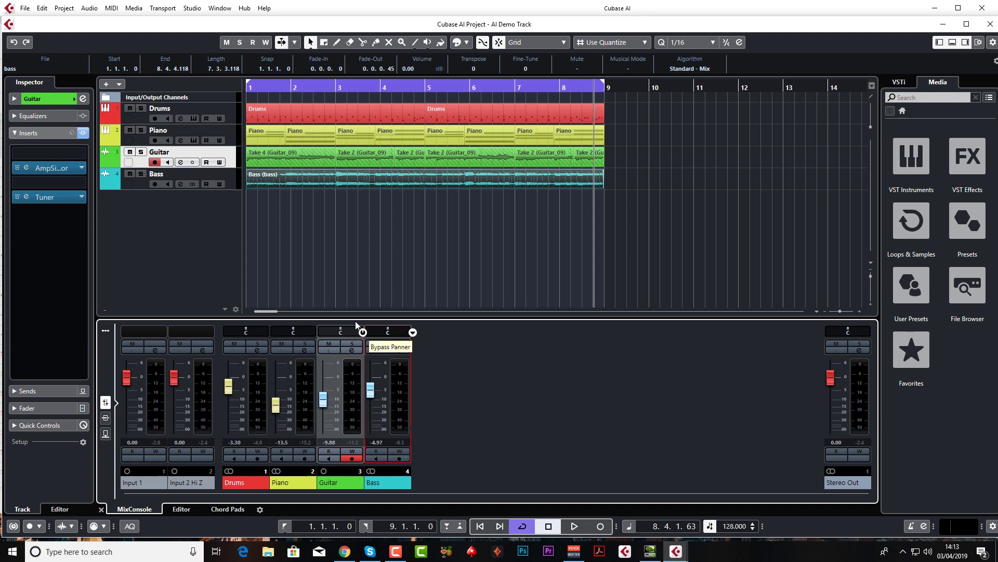
click(220, 221)
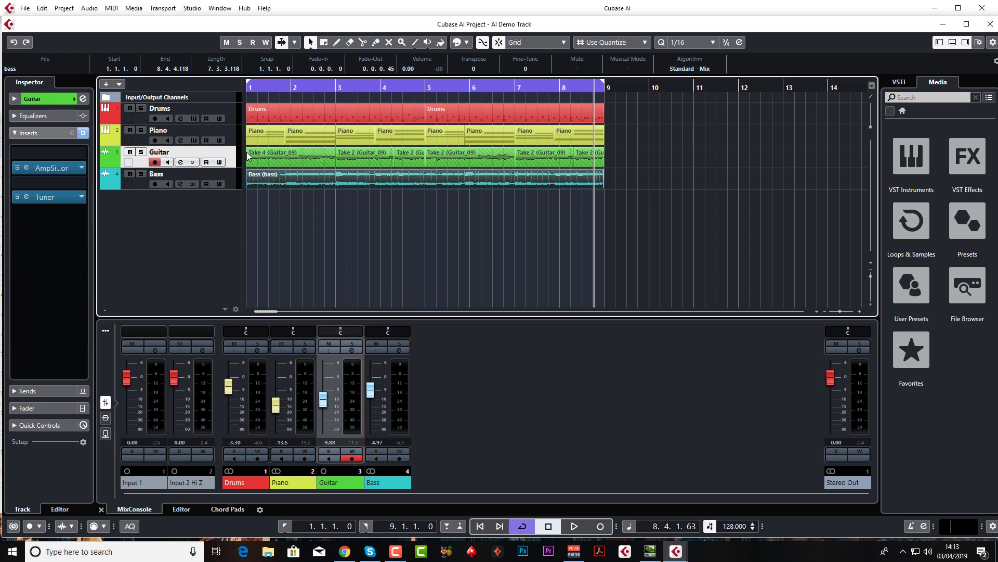
Create a mono audio track named 'Vocals' using Input 1 as its input
right_click(197, 231)
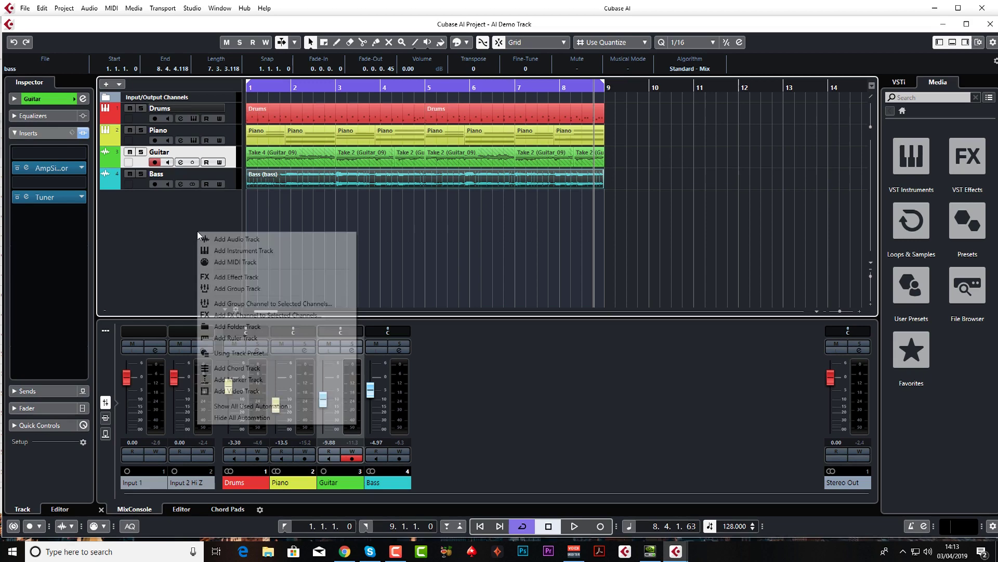
click(248, 241)
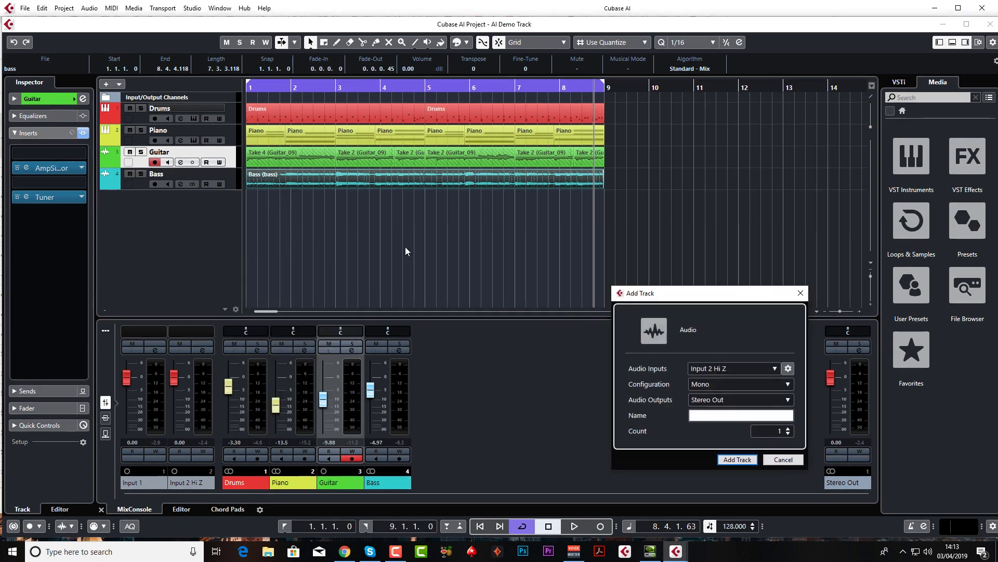
drag(724, 300, 590, 216)
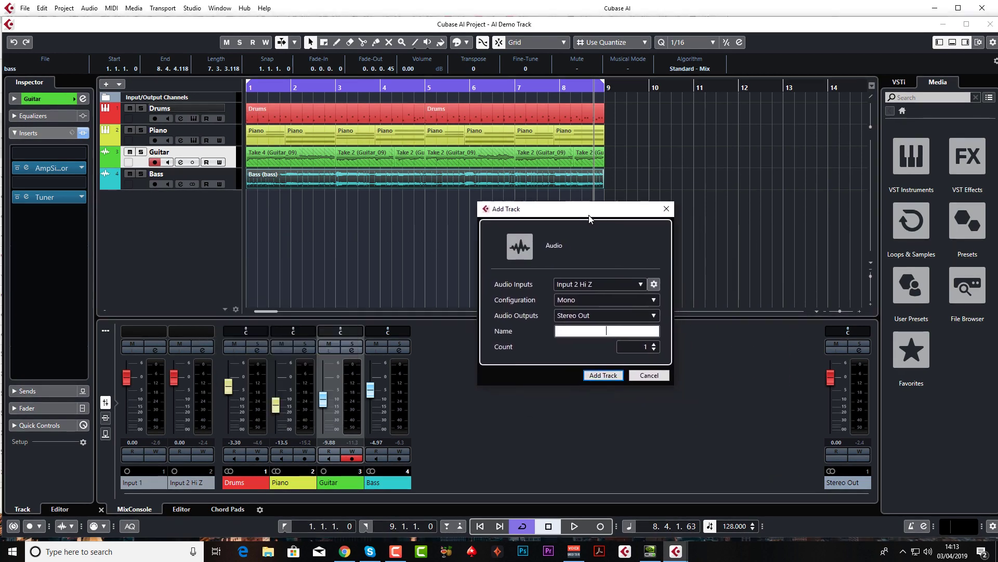
click(602, 284)
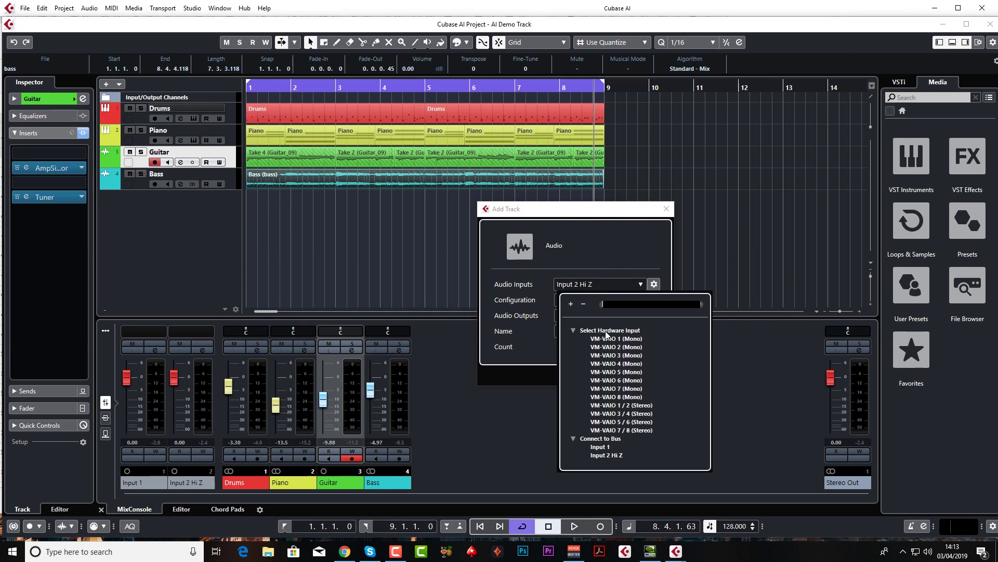
click(602, 446)
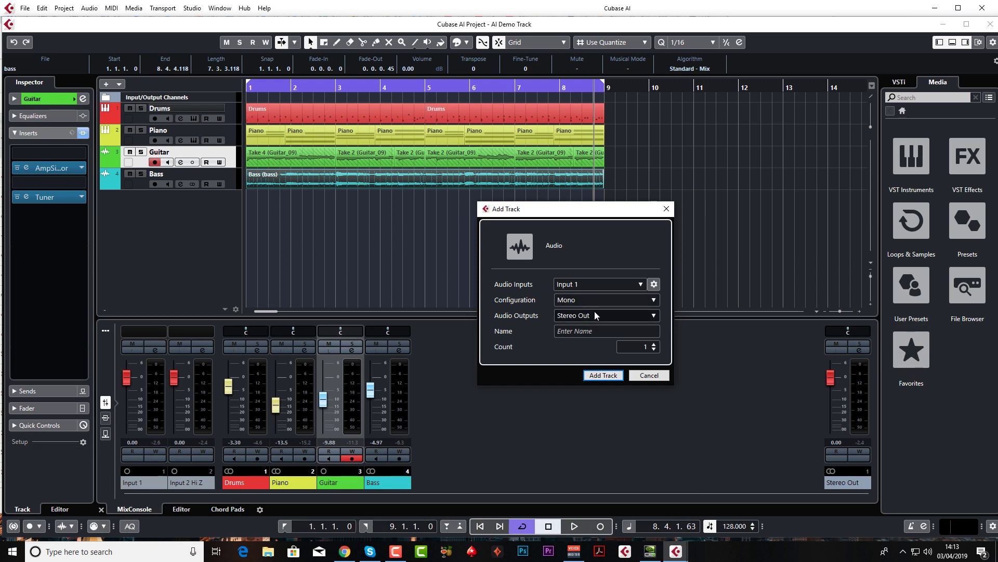
click(590, 330)
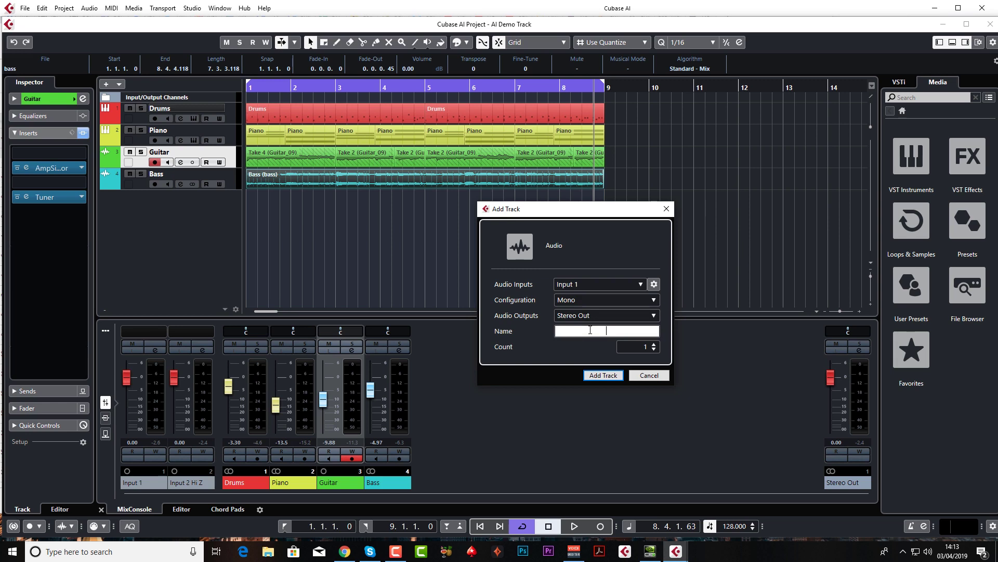
text(Vocals)
key(Return)
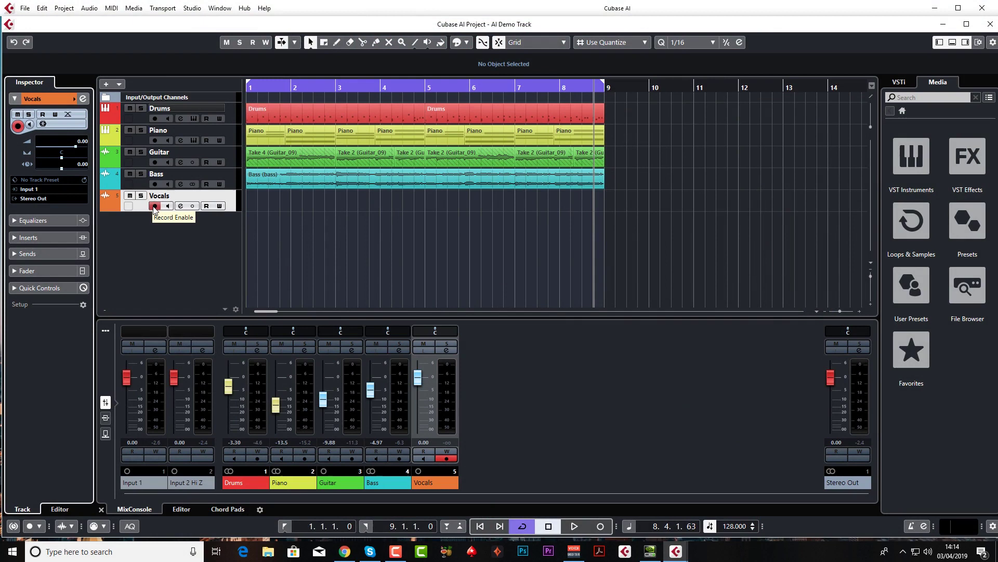
Insert the RoomWorks SE reverb on the Vocals track and move its editor window to the centre
click(482, 527)
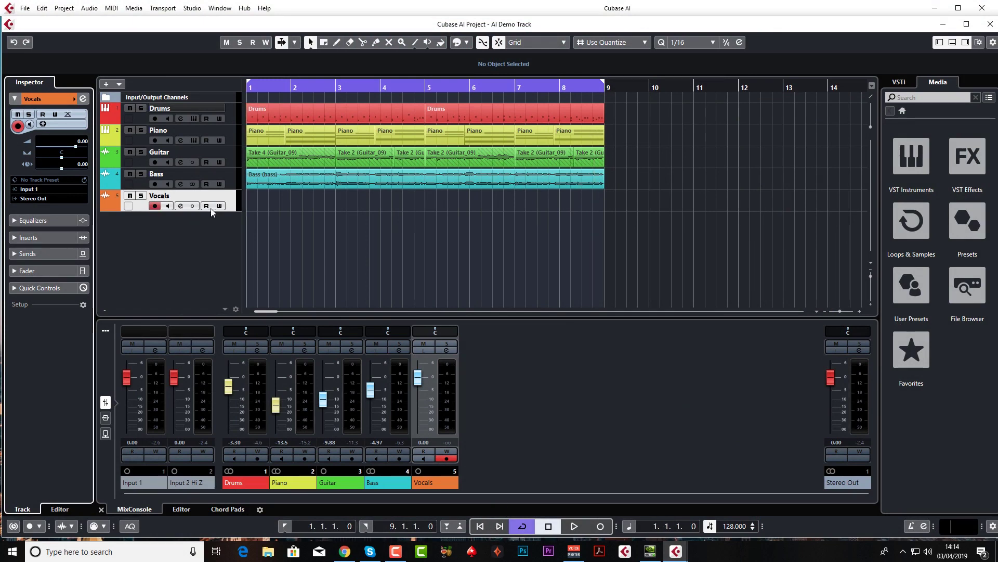
click(44, 237)
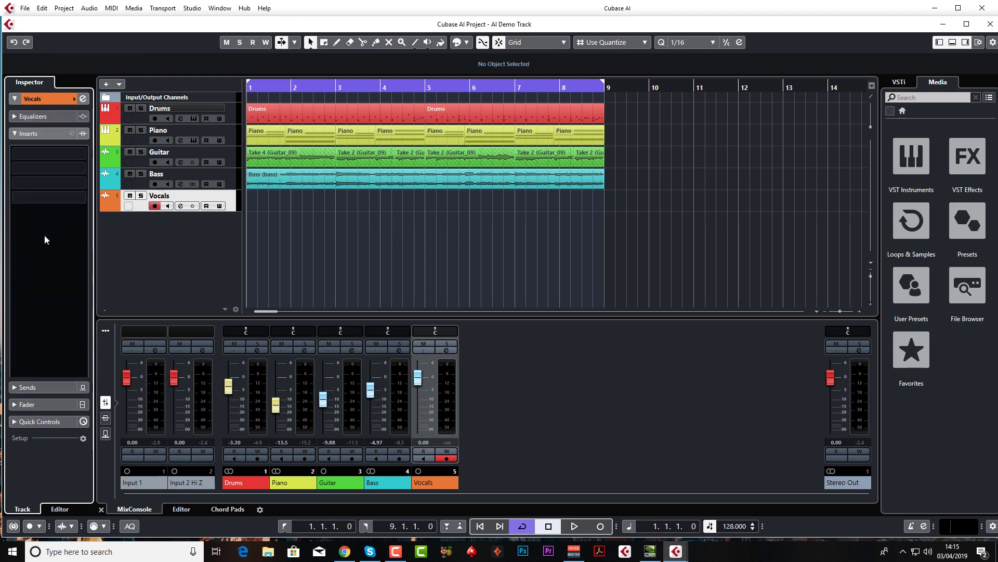
click(63, 175)
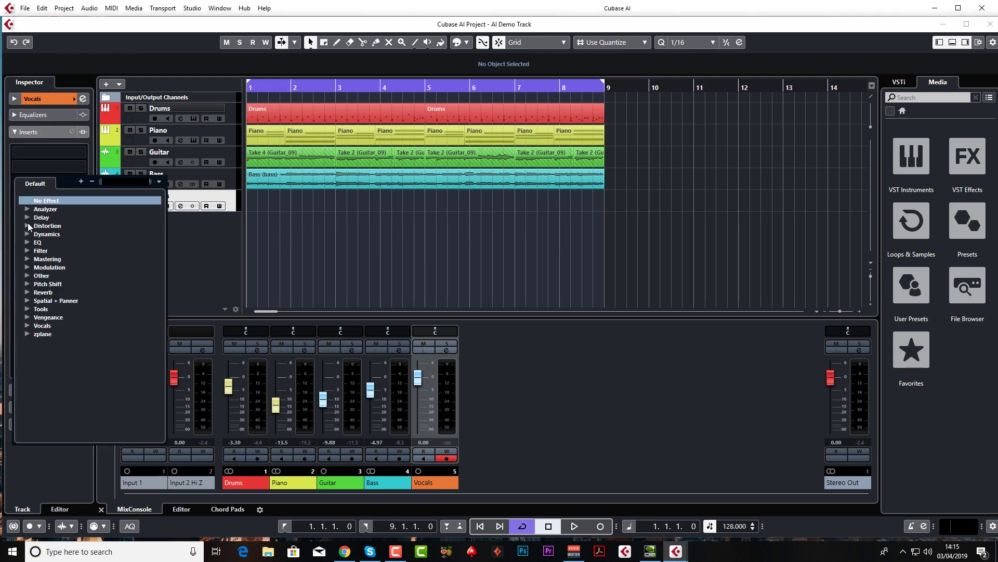
click(25, 291)
scroll(101, 345, down, 2)
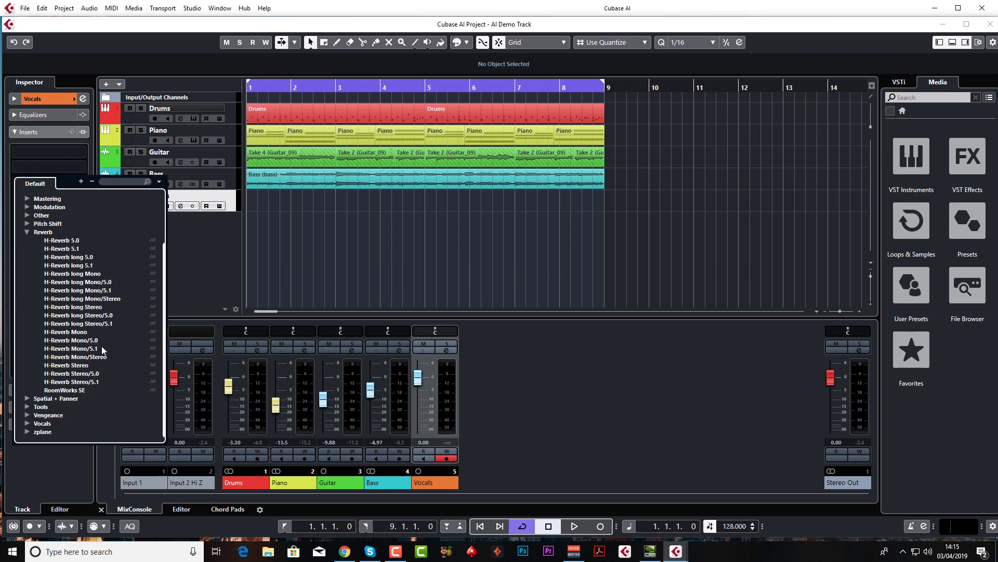
click(67, 390)
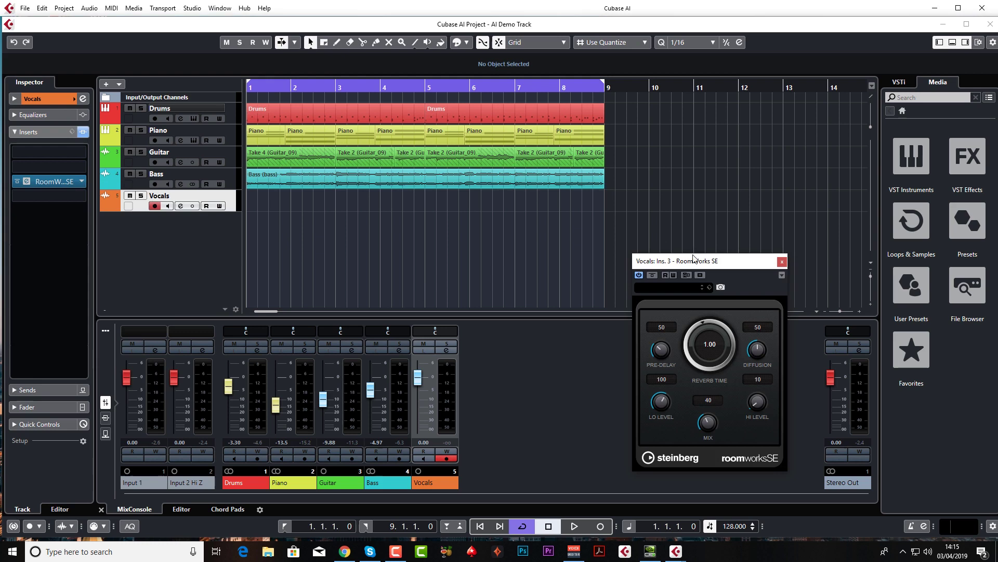
drag(703, 261, 459, 234)
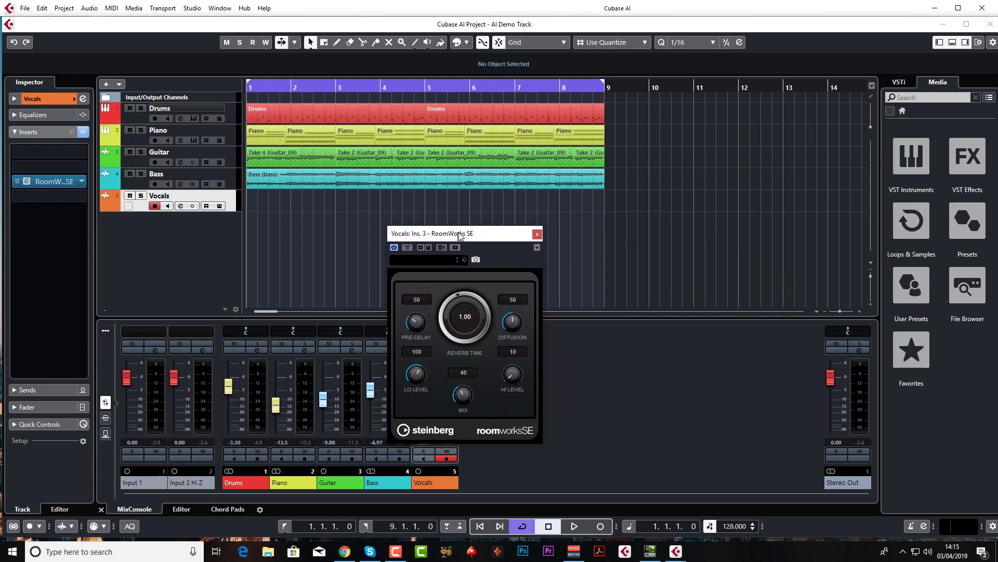
Enable input monitoring on the Vocals track and zoom in on the start of the song
click(168, 207)
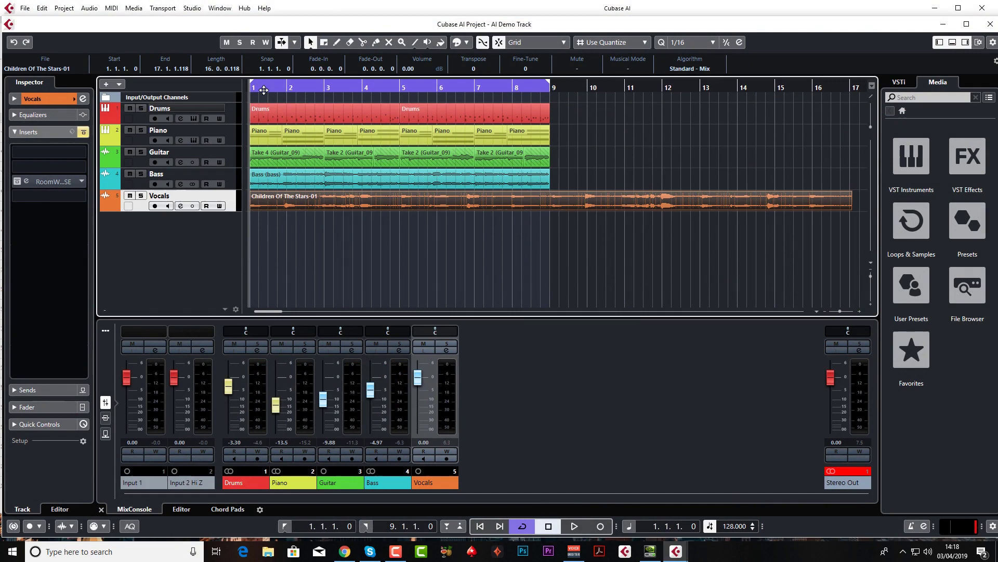
drag(255, 87, 269, 148)
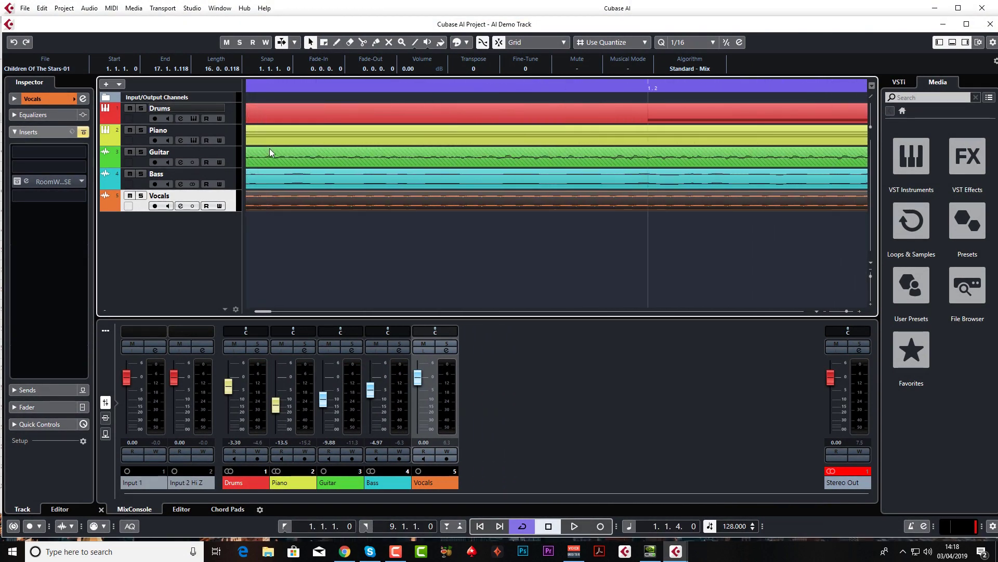
Audition the song, trim the vocal event's start to 1.1.1.37, and make the Vocals track taller
click(260, 309)
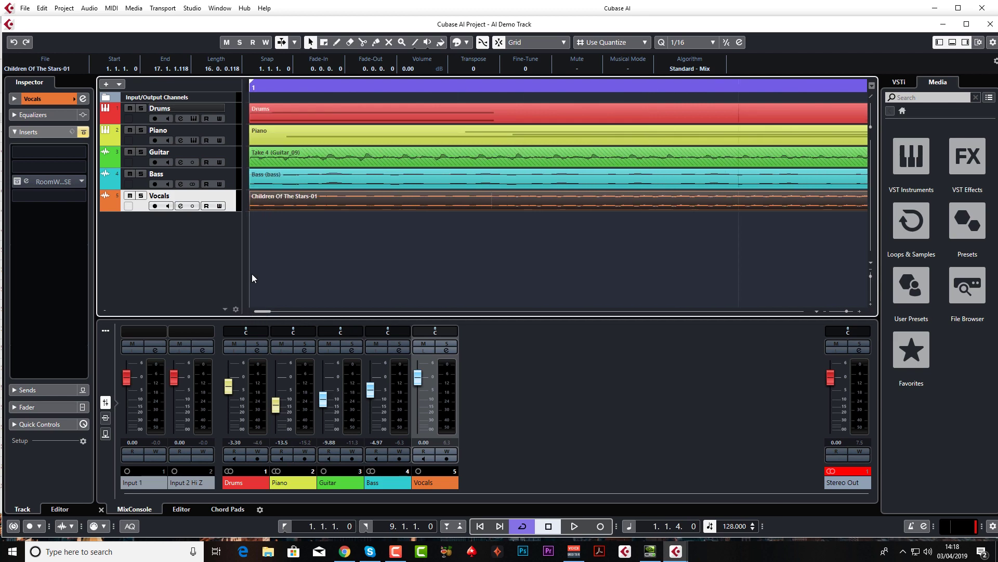
key(Home)
key(space)
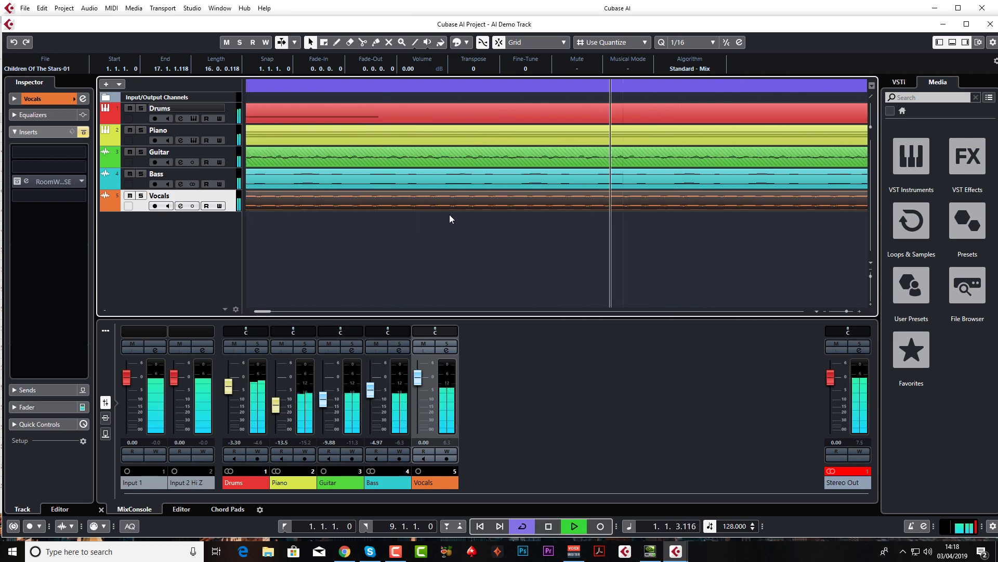
key(space)
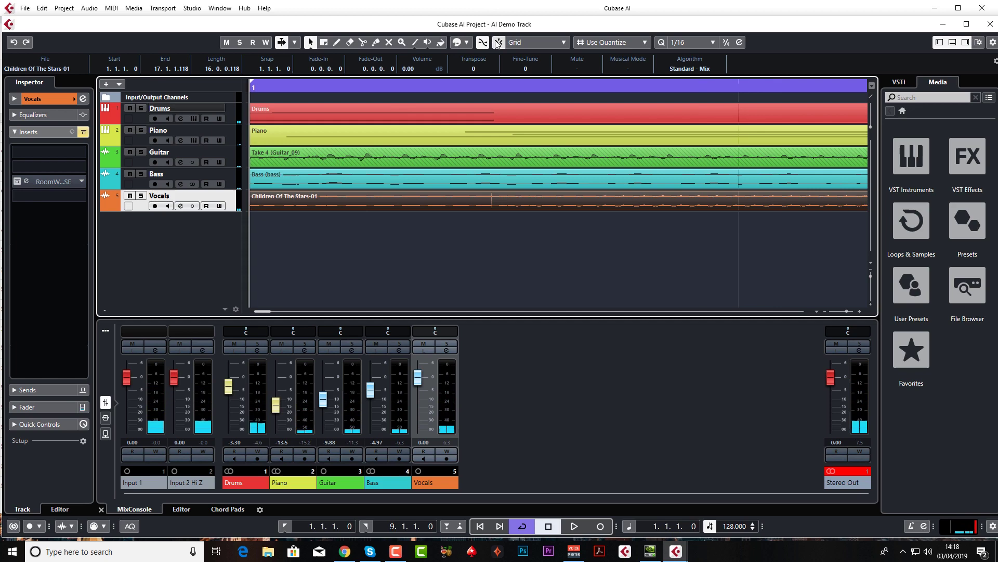
drag(253, 207, 402, 207)
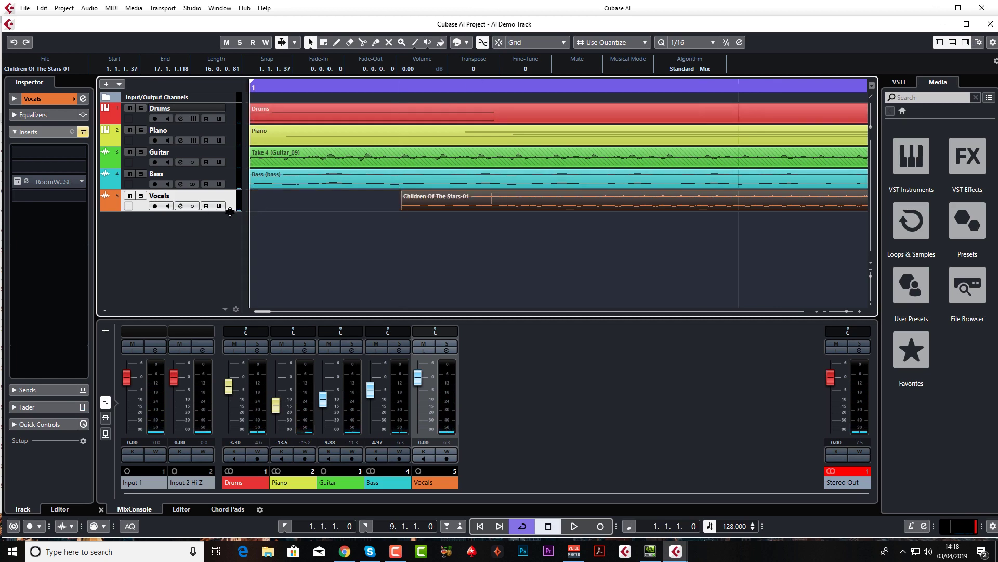
drag(230, 210, 227, 294)
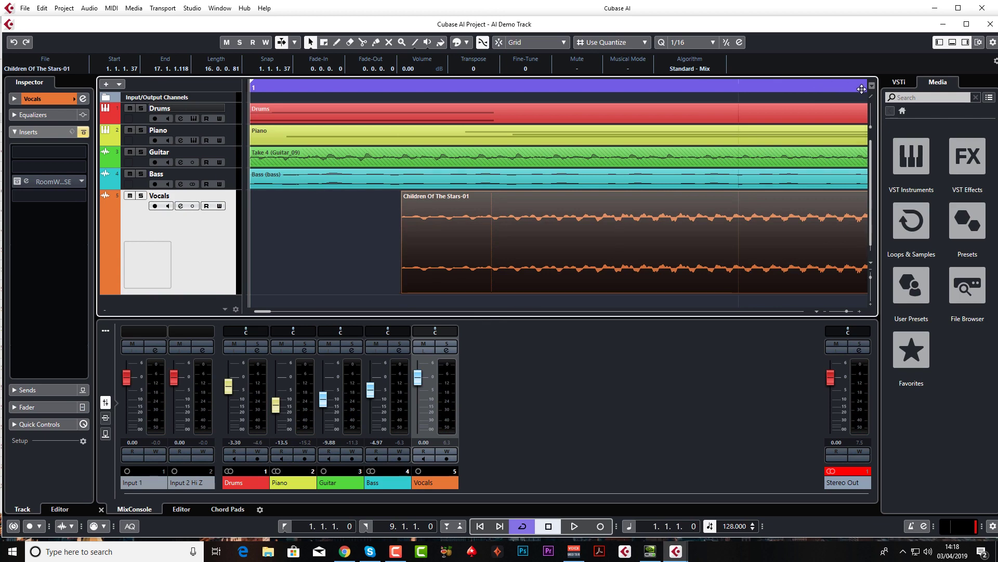
Hide the mixer, trim the vocal take's start slightly later and shift it slightly earlier
click(953, 43)
click(953, 42)
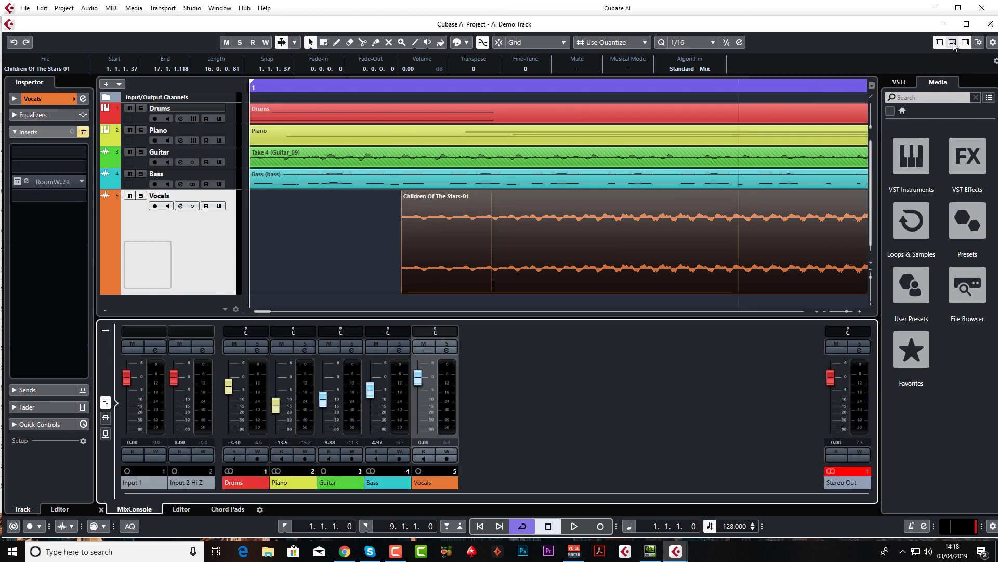
scroll(430, 217, up, 3)
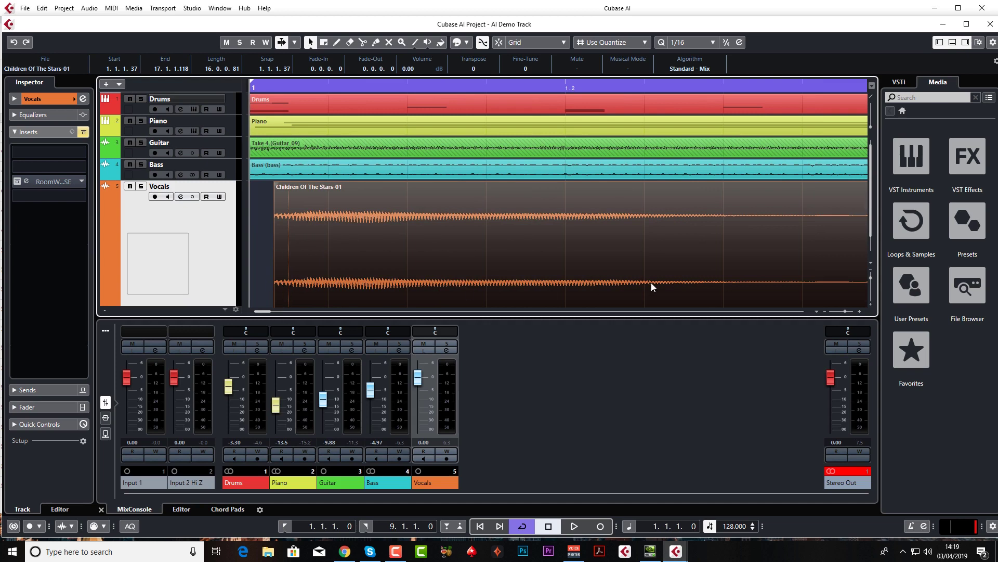
click(953, 42)
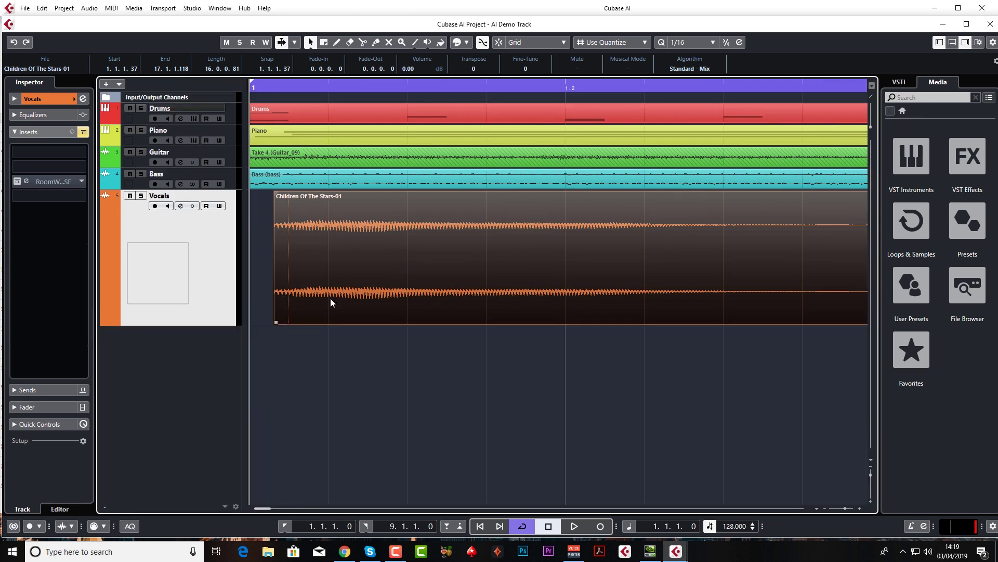
drag(275, 321, 291, 323)
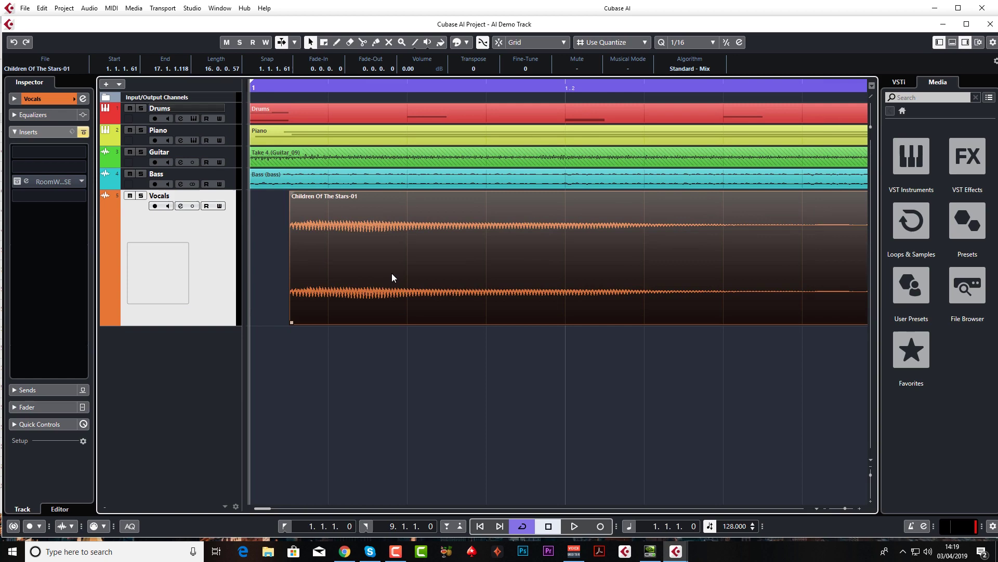
drag(392, 273, 370, 276)
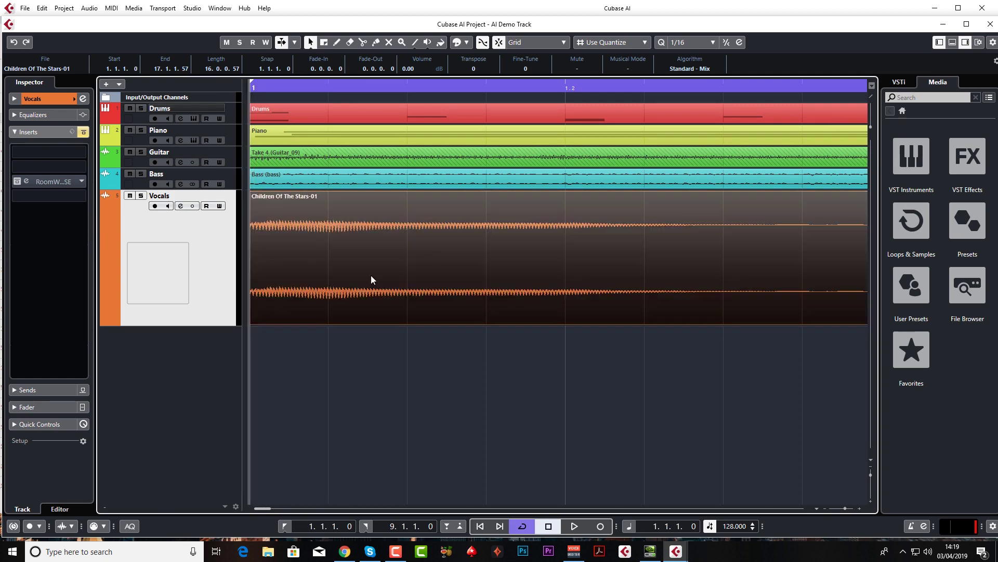
Audition the vocal timing, then add a short fade-in to the vocal take with snapping off
key(space)
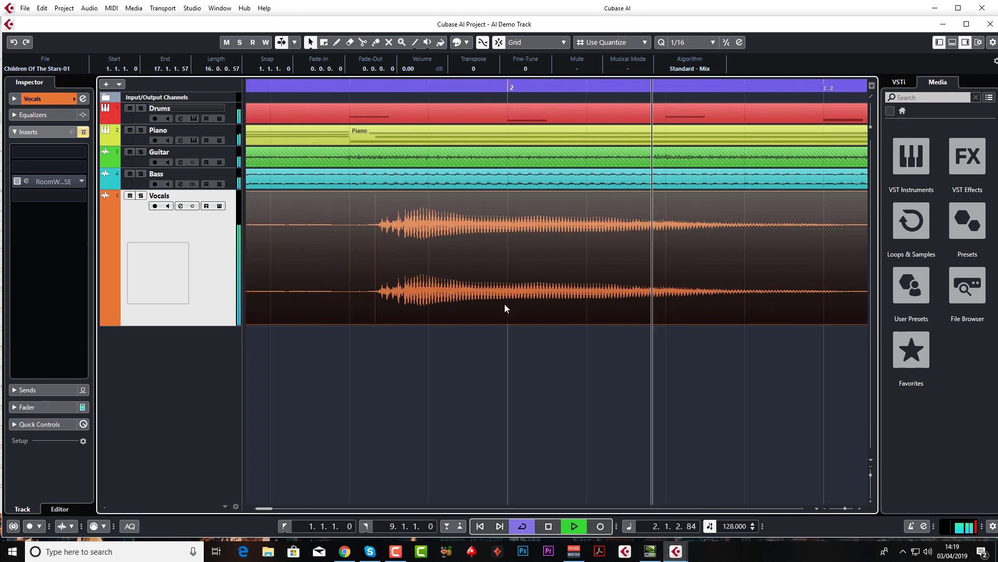
key(space)
key(Home)
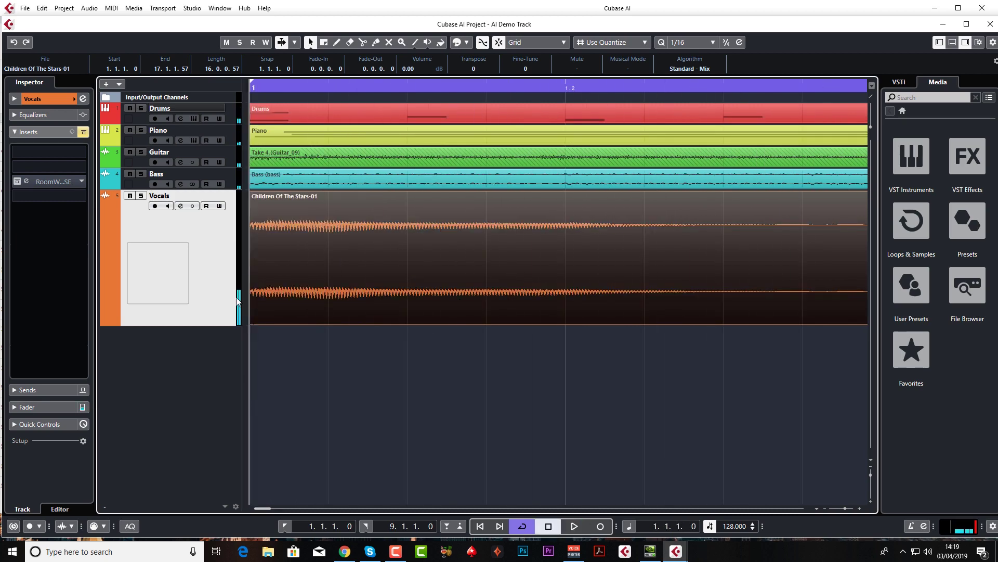
drag(252, 322, 290, 323)
key(j)
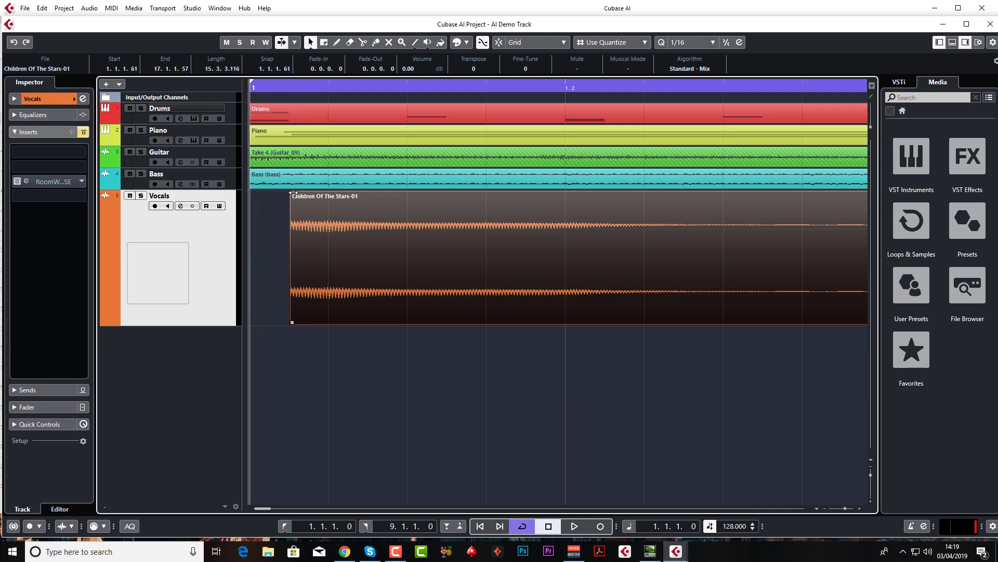
drag(293, 192, 297, 193)
key(j)
Align the vocal take to start exactly at bar 1 and play it against the other tracks
drag(363, 266, 329, 266)
key(space)
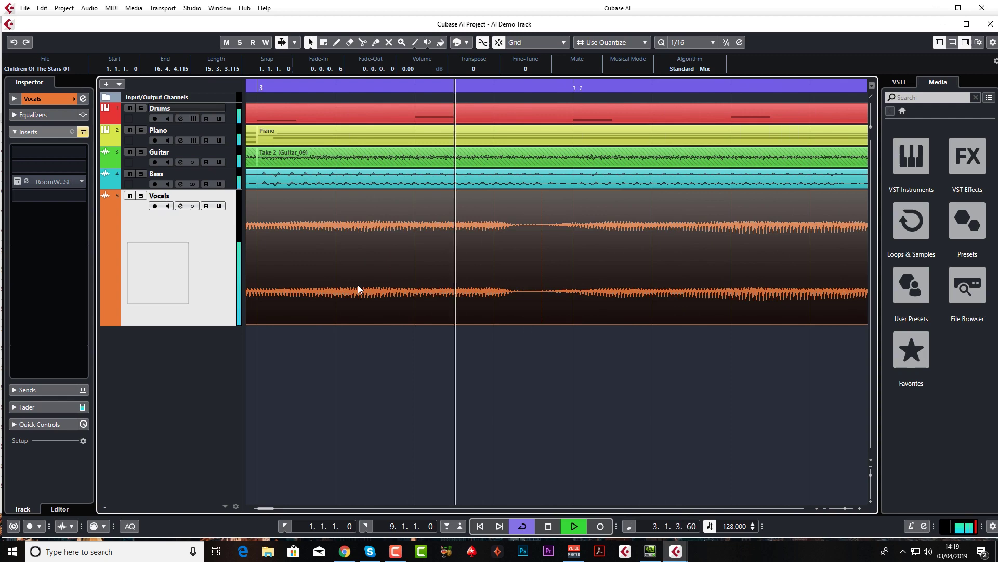
scroll(361, 285, down, 6)
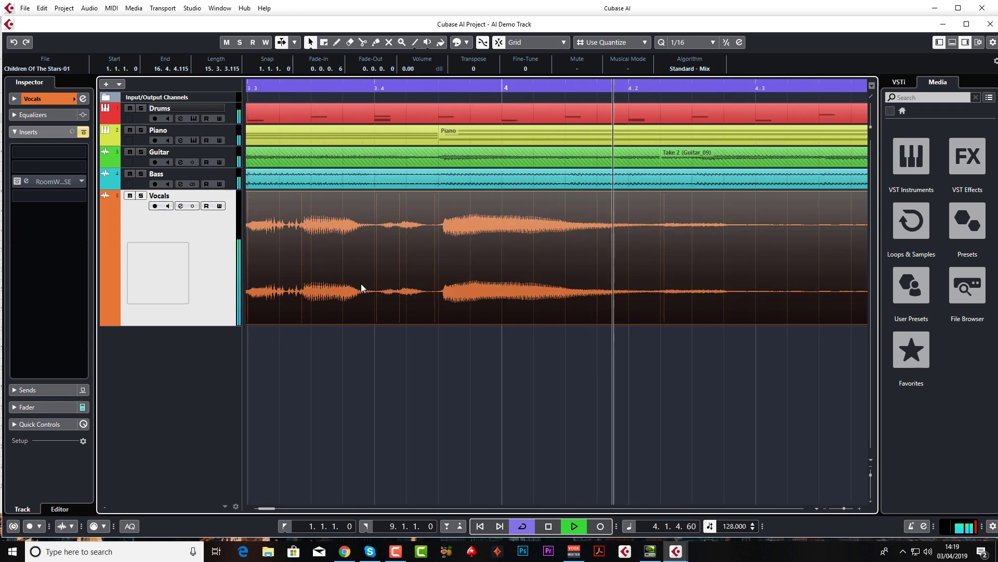
scroll(360, 283, down, 3)
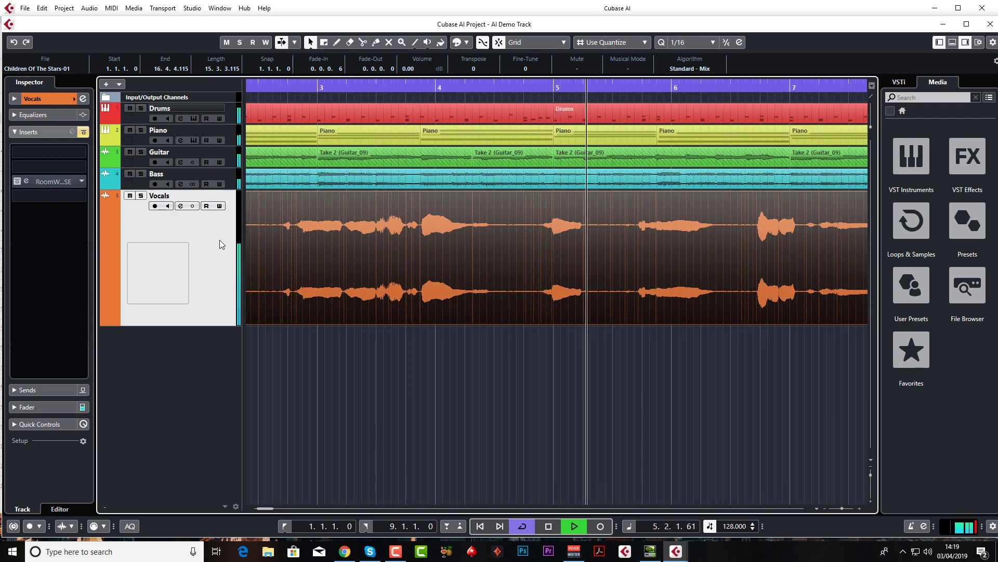
Lower the Vocals fader to -1.14 dB, then stop playback and return to bar 1
click(33, 410)
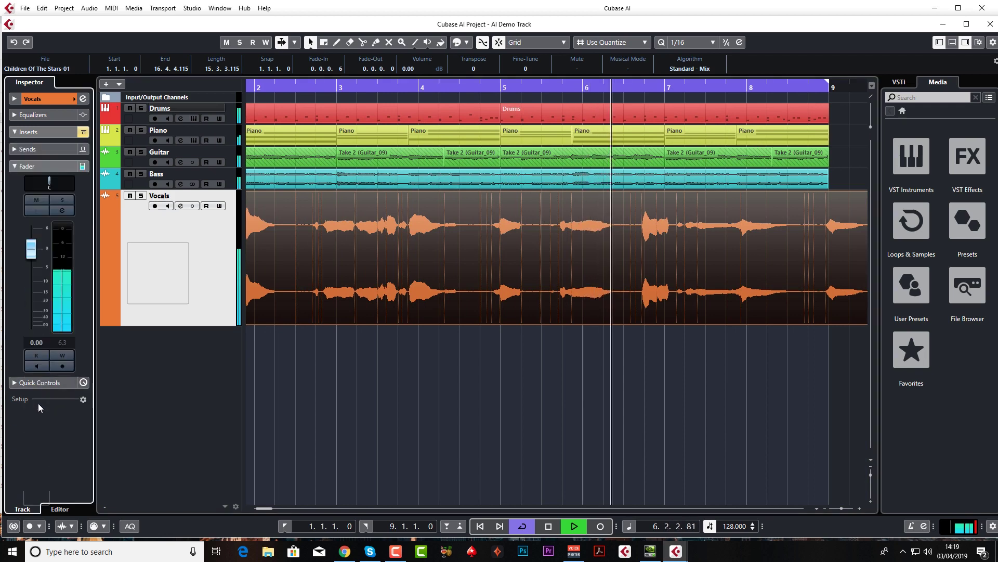
drag(31, 258, 31, 256)
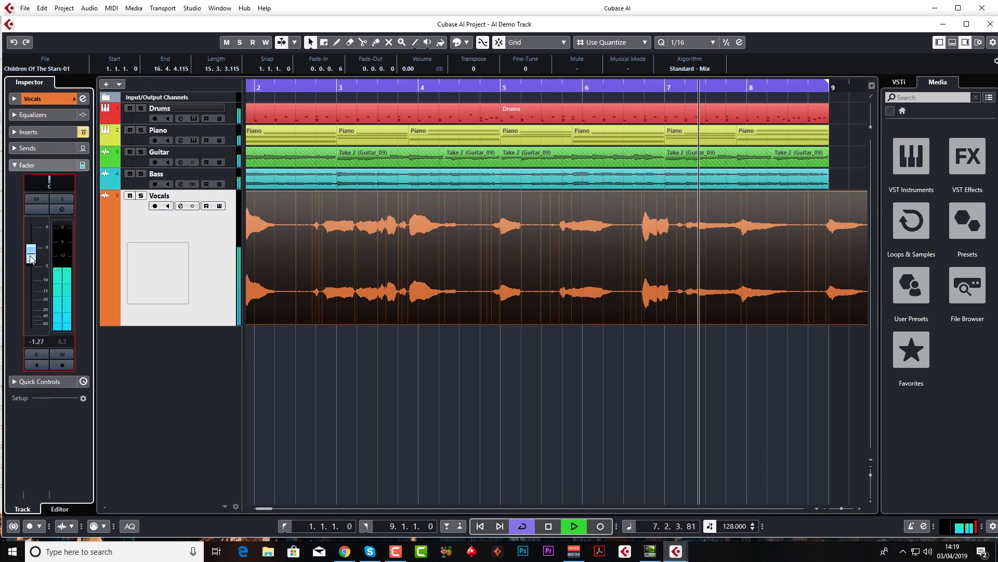
key(space)
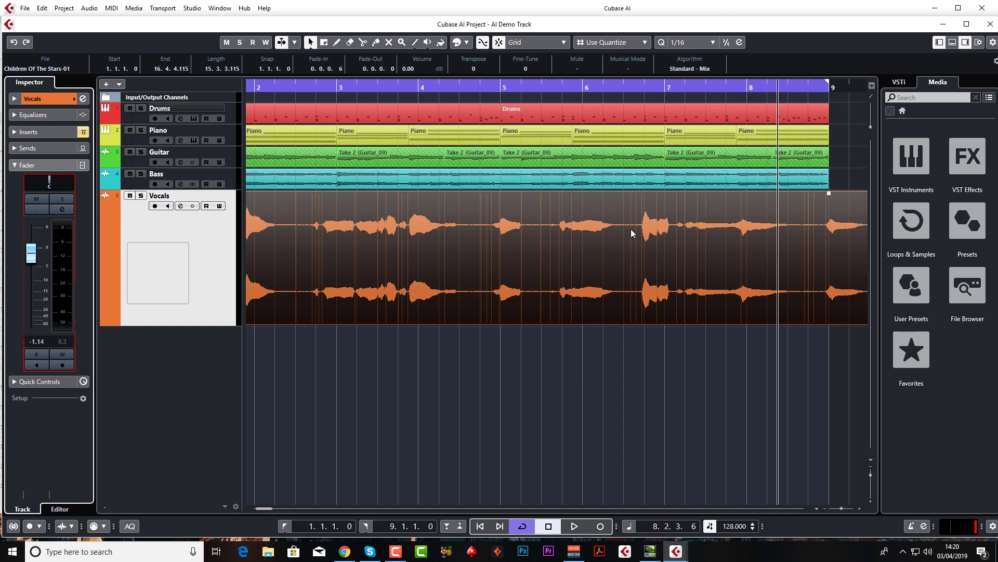
key(Home)
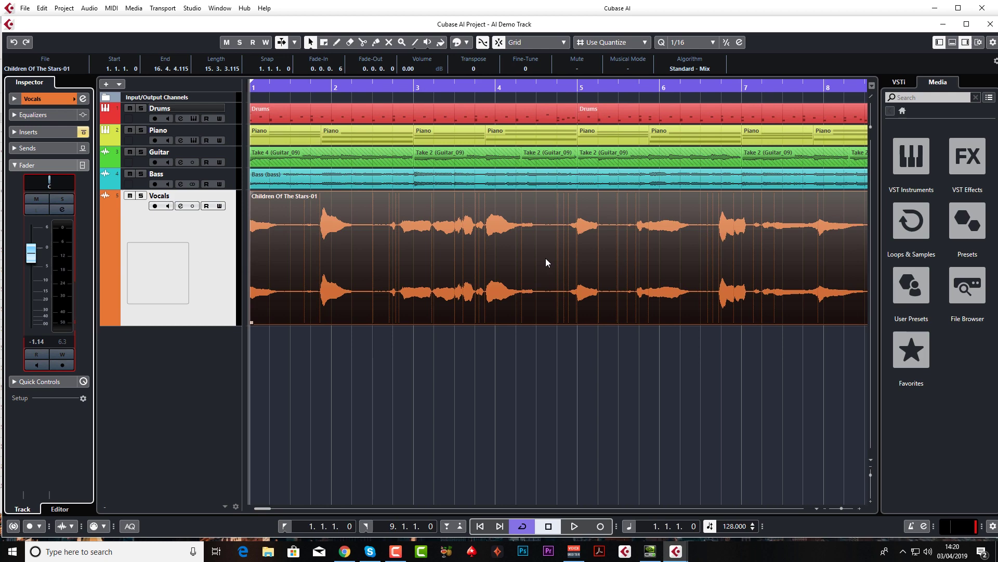
Duplicate the Drums, Piano, Guitar and Bass parts to fill 16 bars and extend the loop range over them
key(space)
key(g)
key(g)
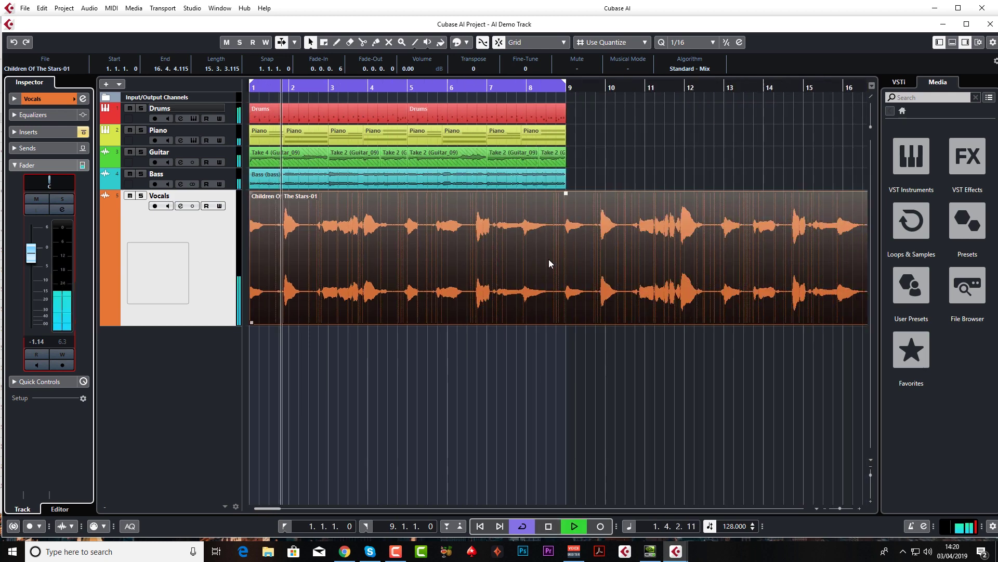
key(g)
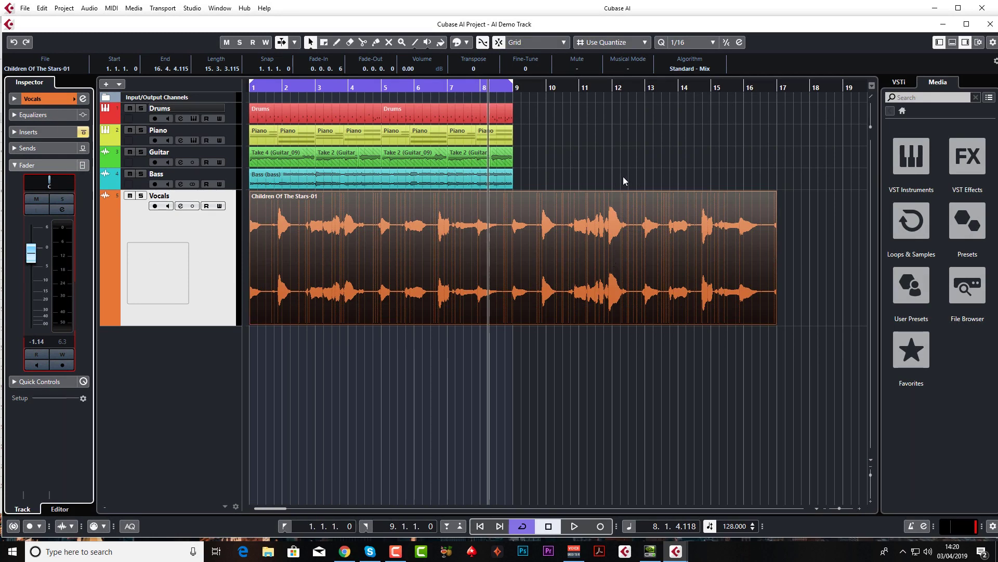
key(g)
key(g)
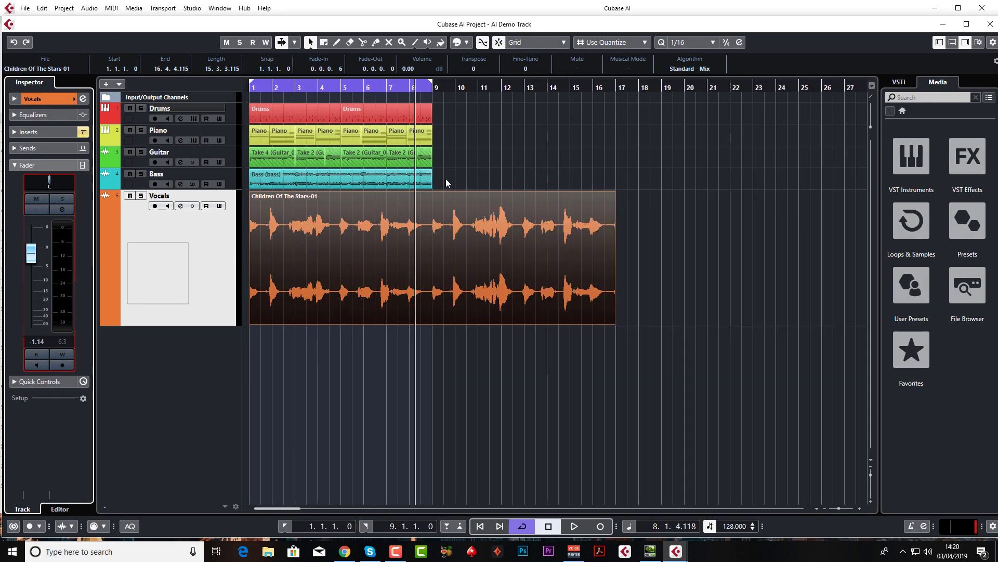
click(447, 178)
drag(415, 164, 255, 107)
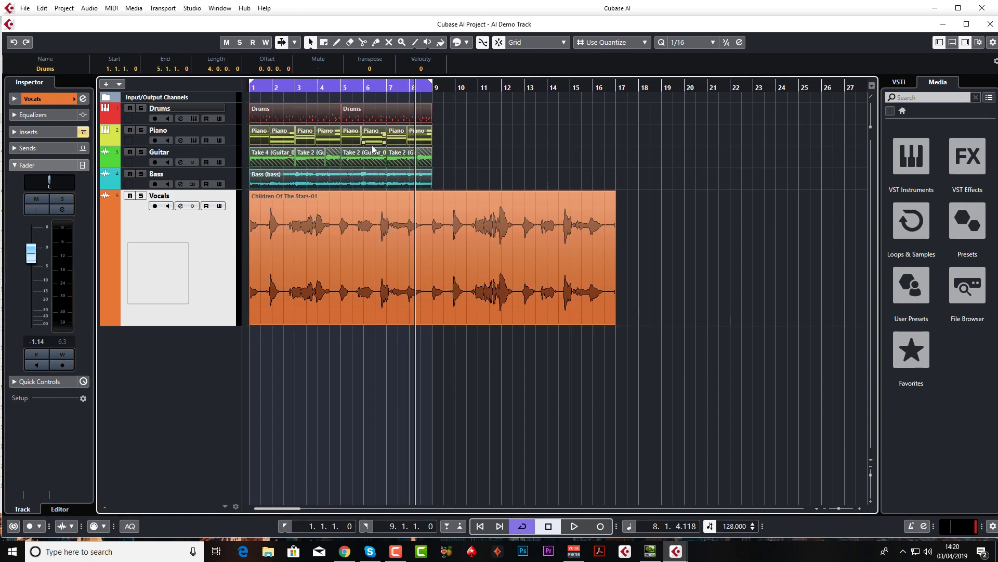
key(ctrl+d)
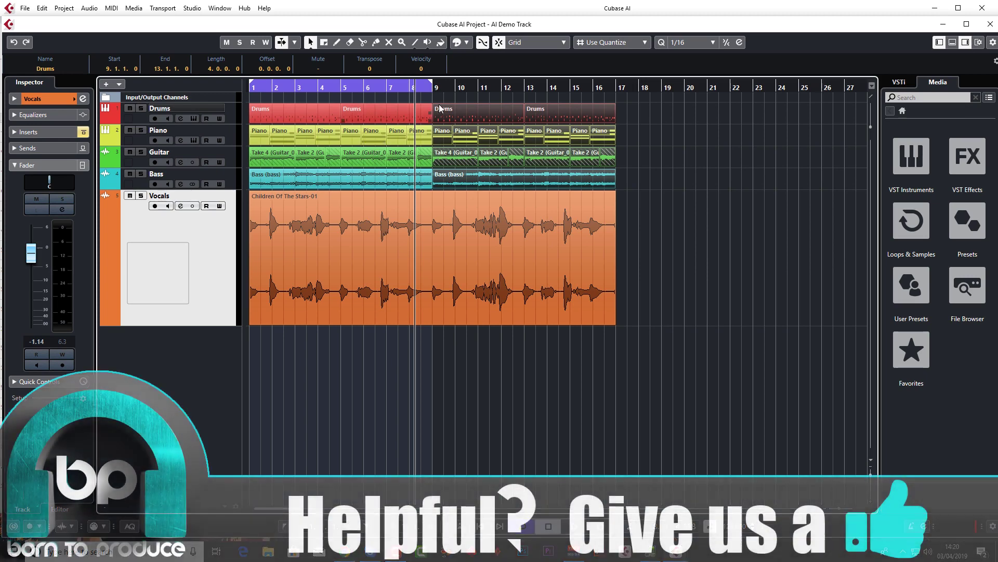
drag(431, 83, 616, 86)
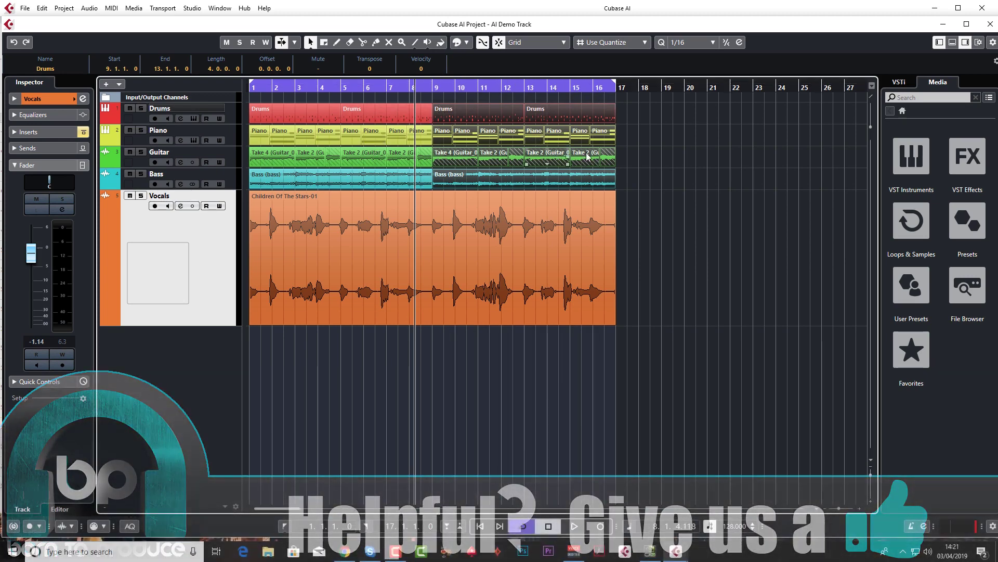
Set the grid to 1/1 and duplicate the bars 1–17 block on all tracks four times, out to bar 81
key(g)
key(g)
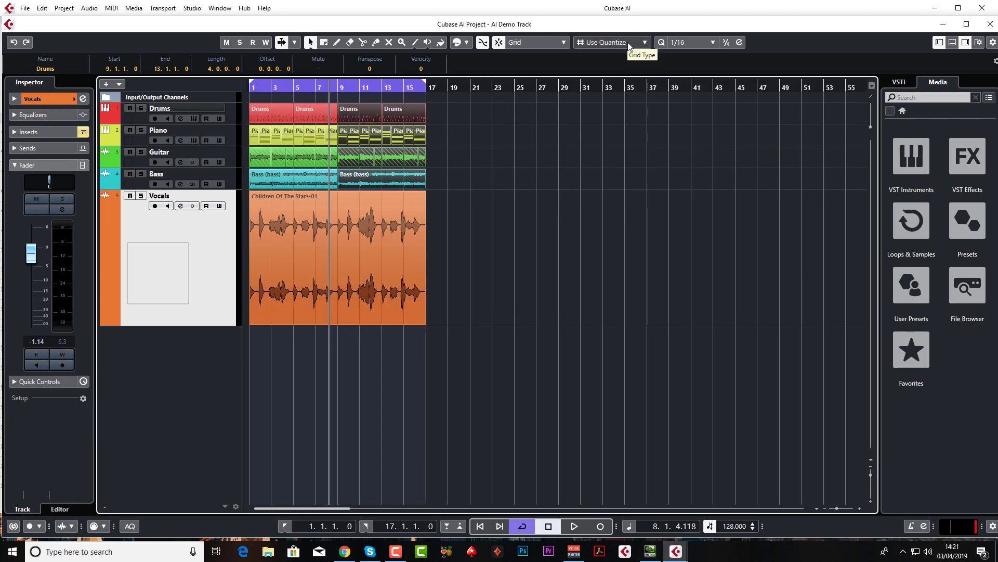
click(685, 42)
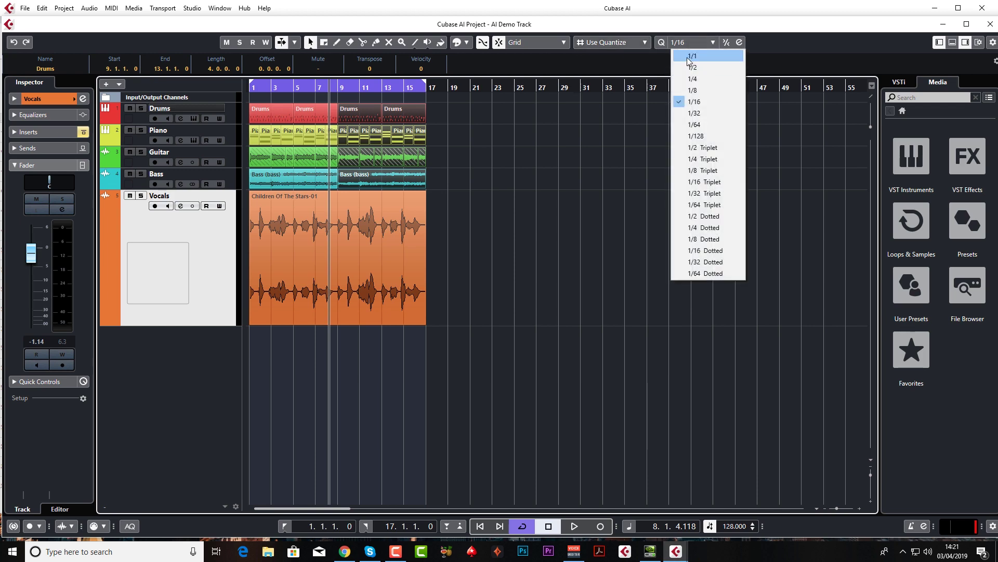
click(687, 56)
drag(366, 183, 442, 179)
key(Escape)
click(484, 230)
drag(483, 230, 268, 108)
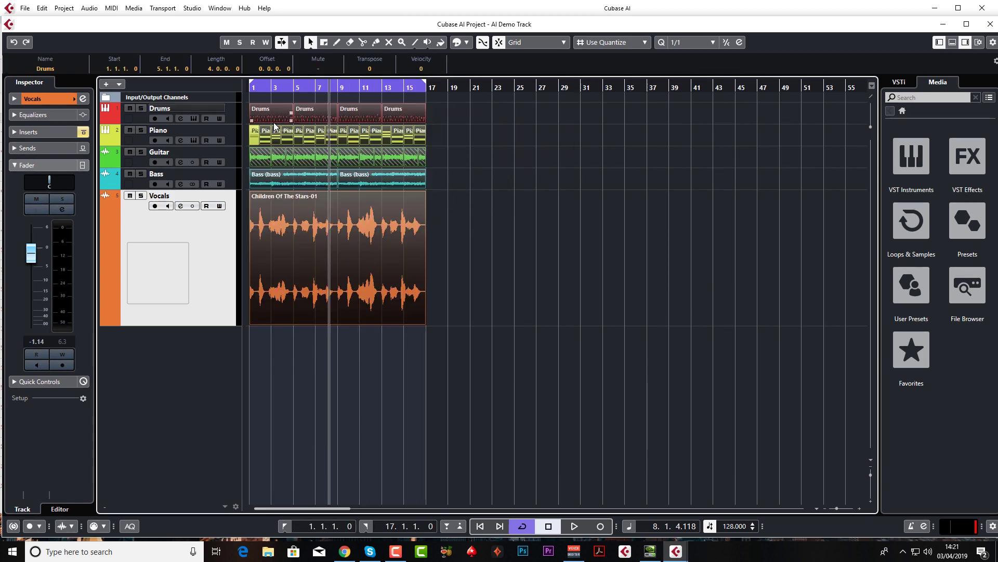
key(ctrl+d)
key(ctrl+d)
key(ctrl+d)
key(ctrl+d)
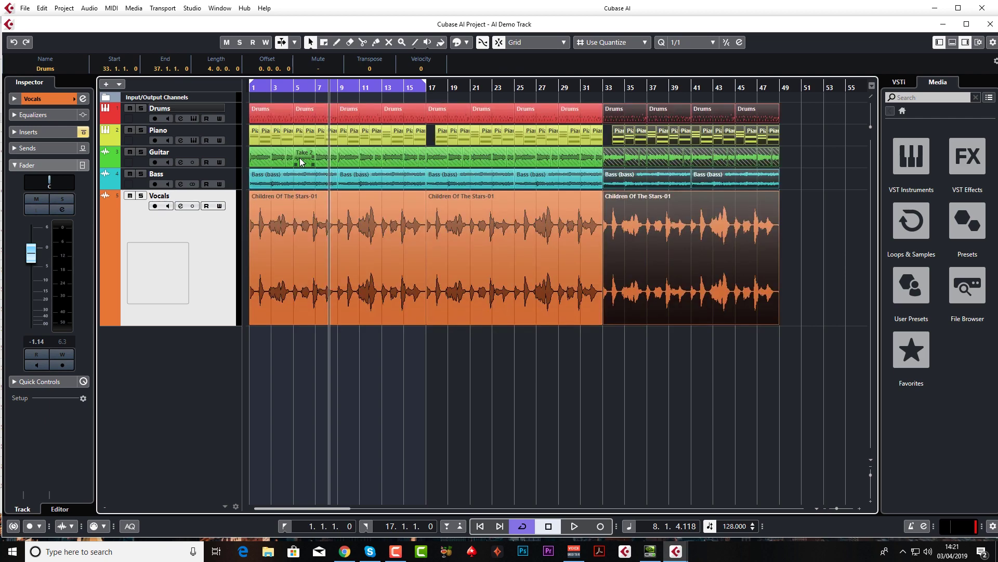
key(g)
key(g)
key(g)
key(g)
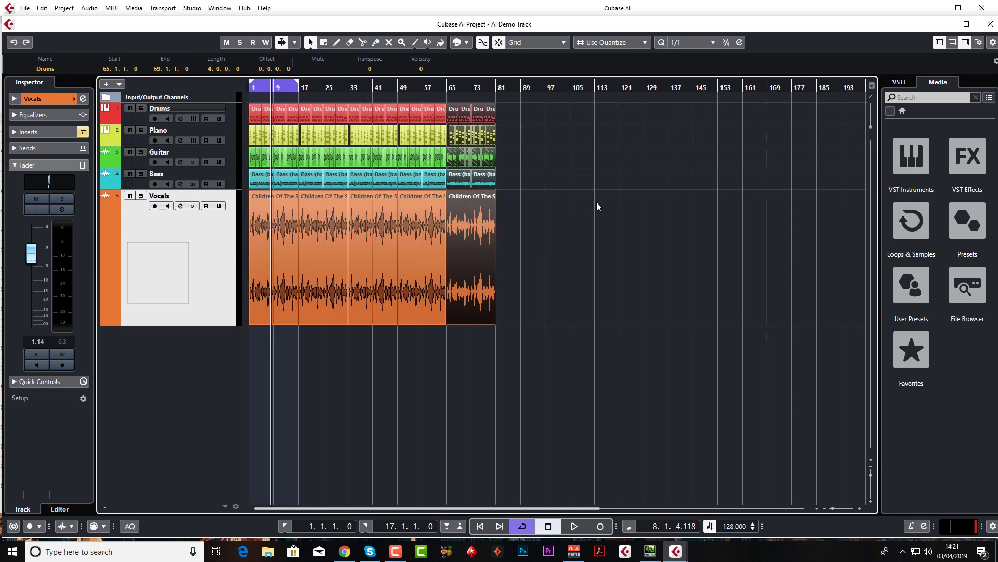
Move the Bass part from bar 41 to bar 49
click(567, 159)
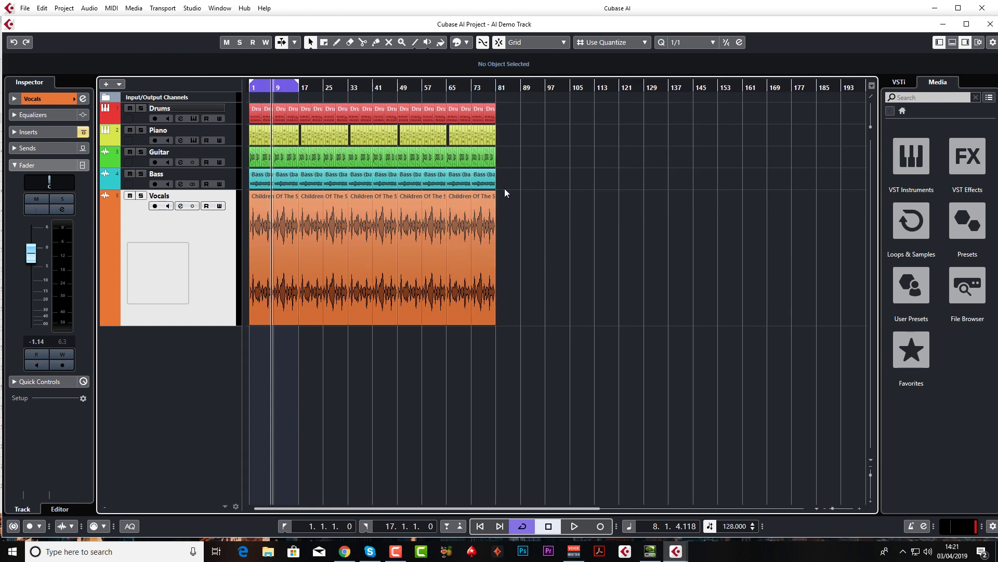
click(385, 179)
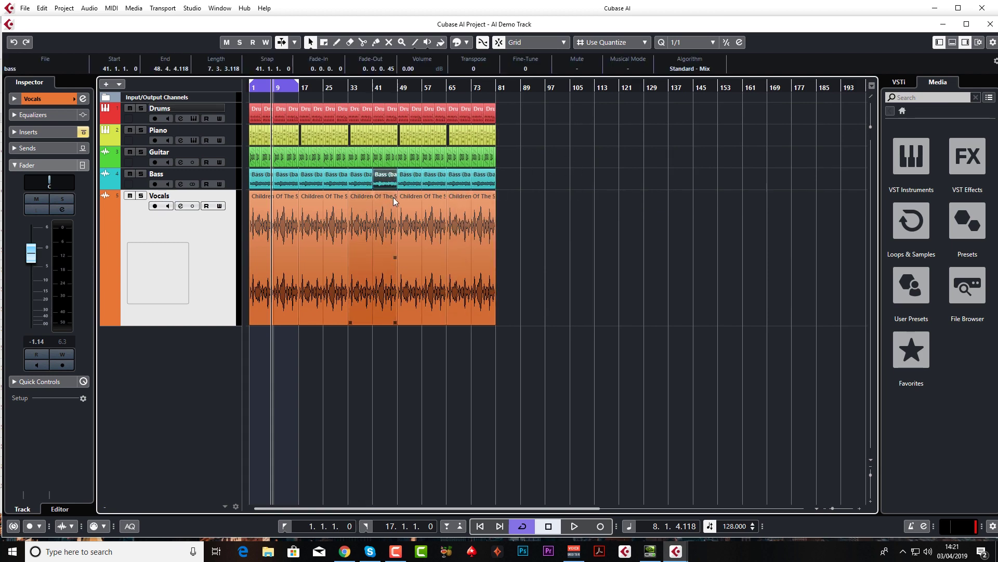
drag(388, 188, 413, 189)
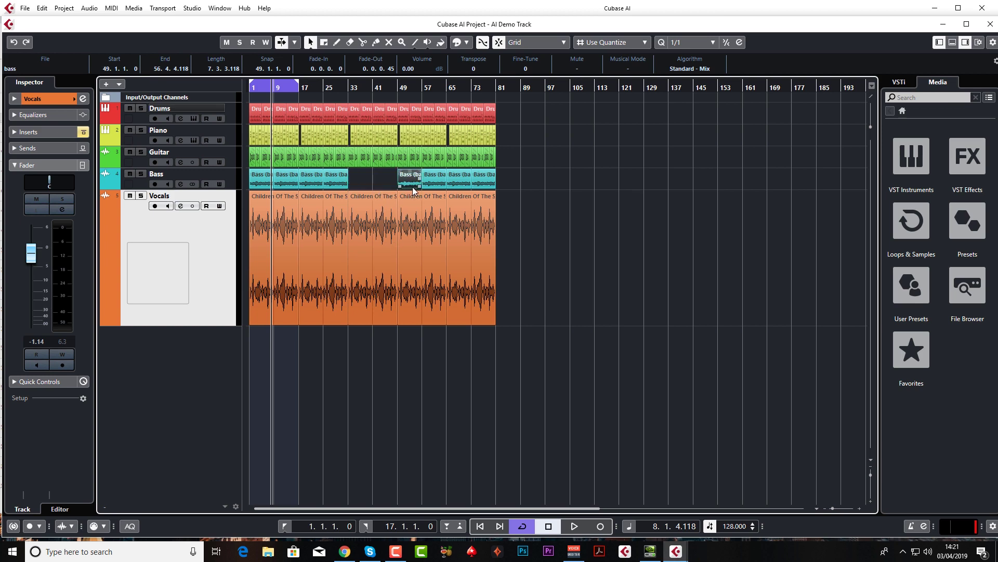
Mute the Vocals part at bars 33–41 and the Guitar_09 event using the Mute tool
click(380, 233)
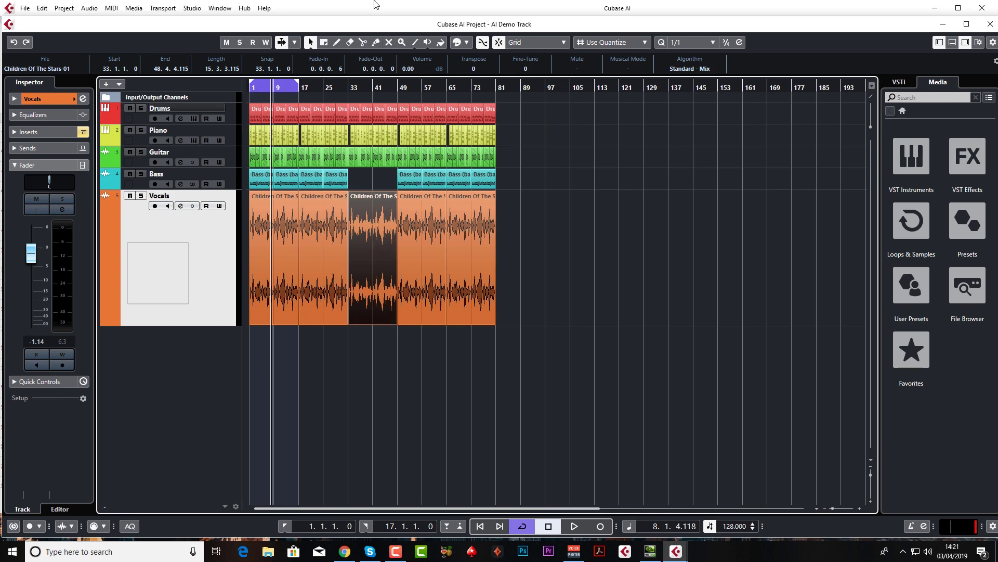
right_click(371, 246)
click(447, 248)
click(383, 252)
click(342, 85)
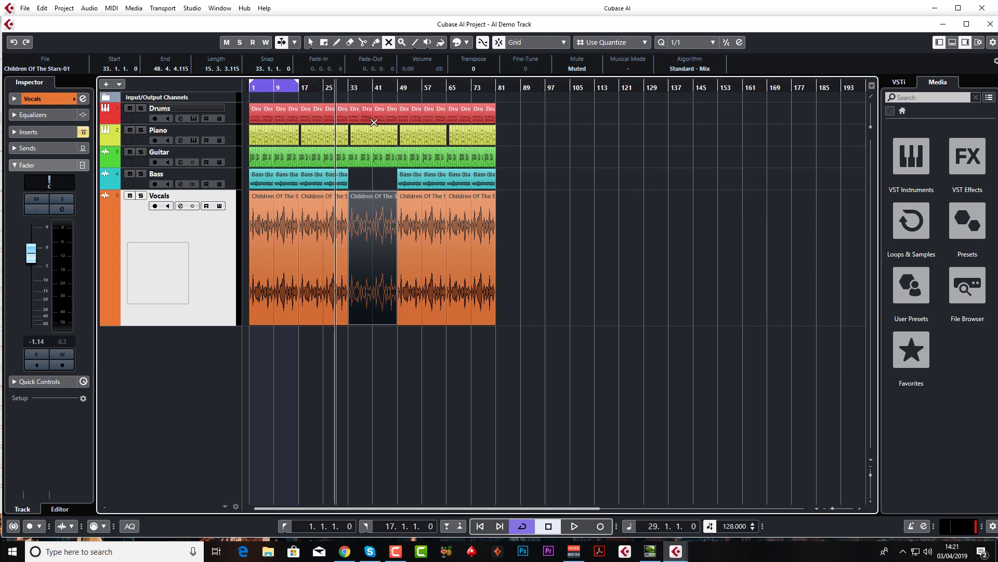
key(space)
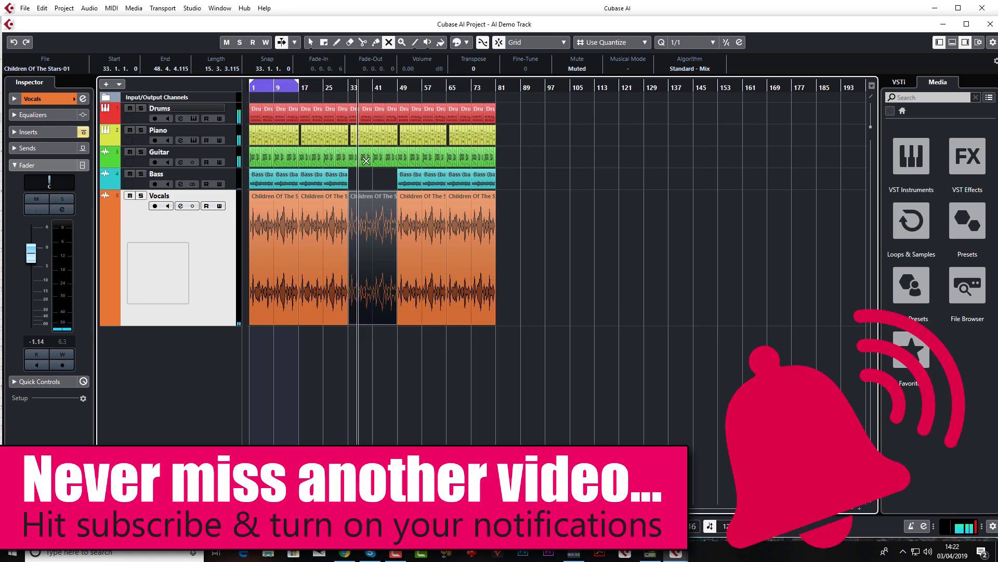
click(367, 160)
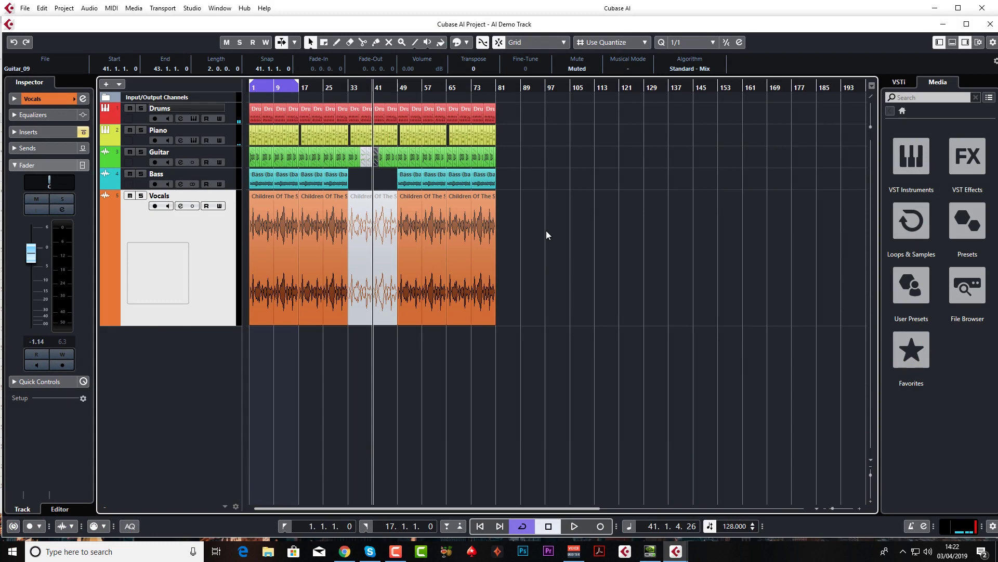
Undo the duplications so only bars 1–17 remain, and zoom in on bars 1–19
key(ctrl+z)
key(ctrl+z)
key(ctrl+z)
key(ctrl+z)
key(ctrl+z)
key(ctrl+z)
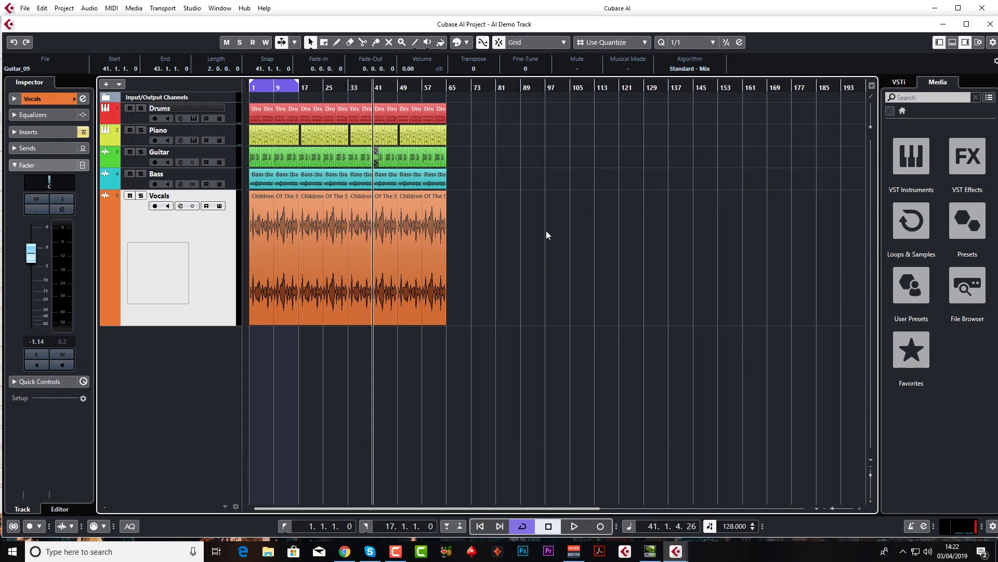
key(ctrl+z)
key(h)
key(h)
key(h)
key(h)
key(h)
key(h)
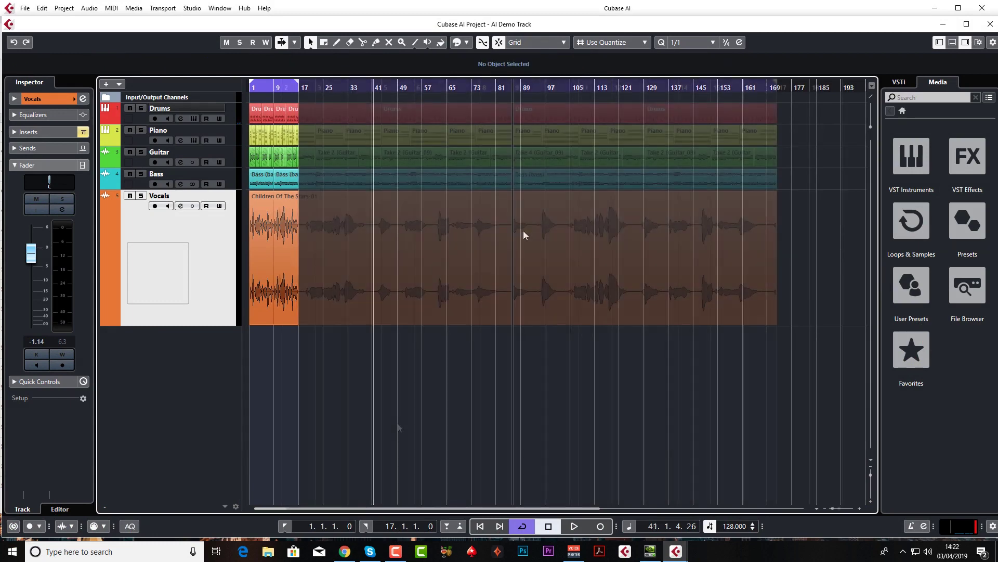